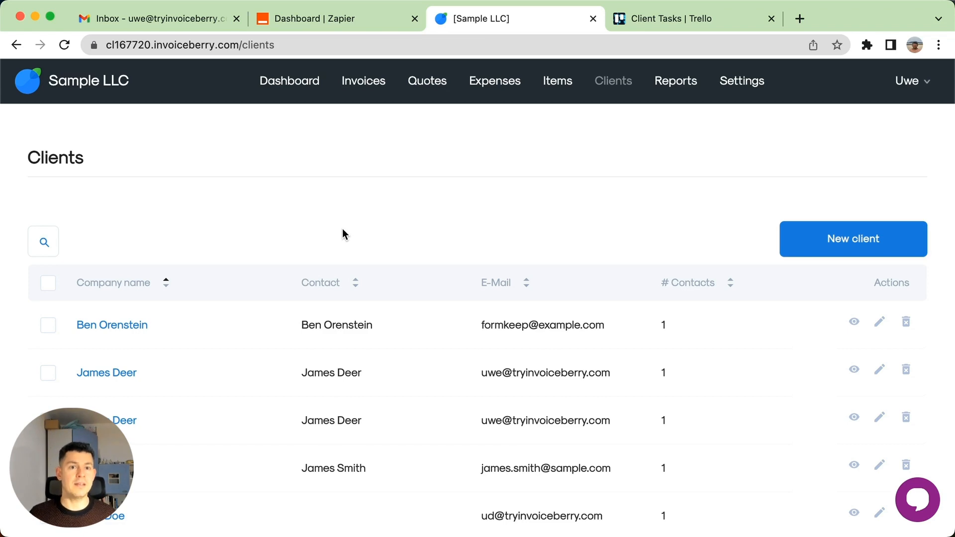
Step: Switch to Zapier and set New Client as the InvoiceBerry trigger for the new Zap
click(323, 17)
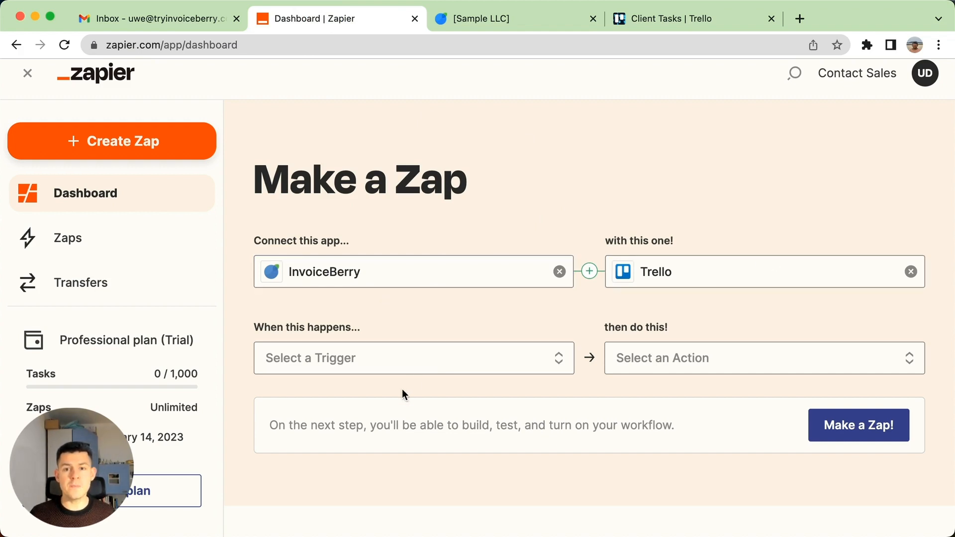
click(416, 366)
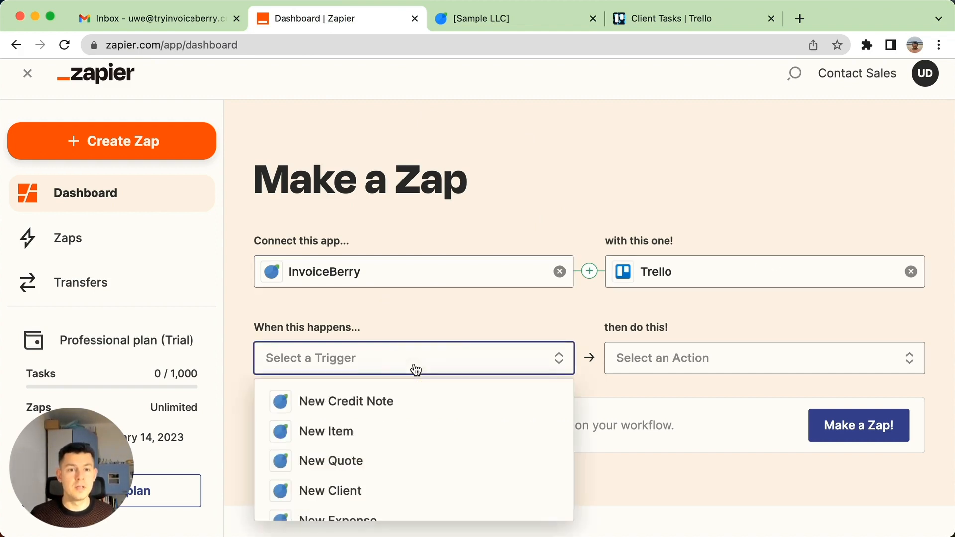
scroll(368, 438, down, 1)
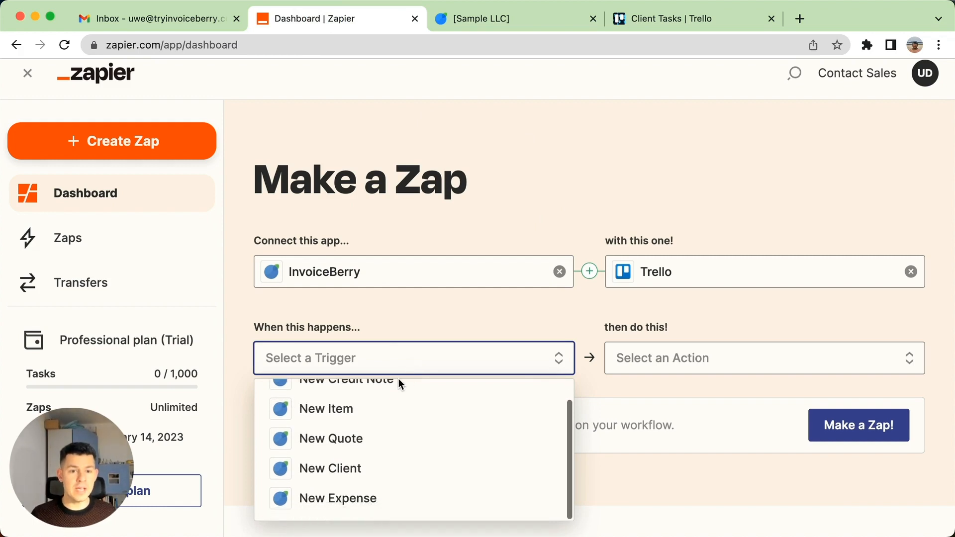
click(356, 467)
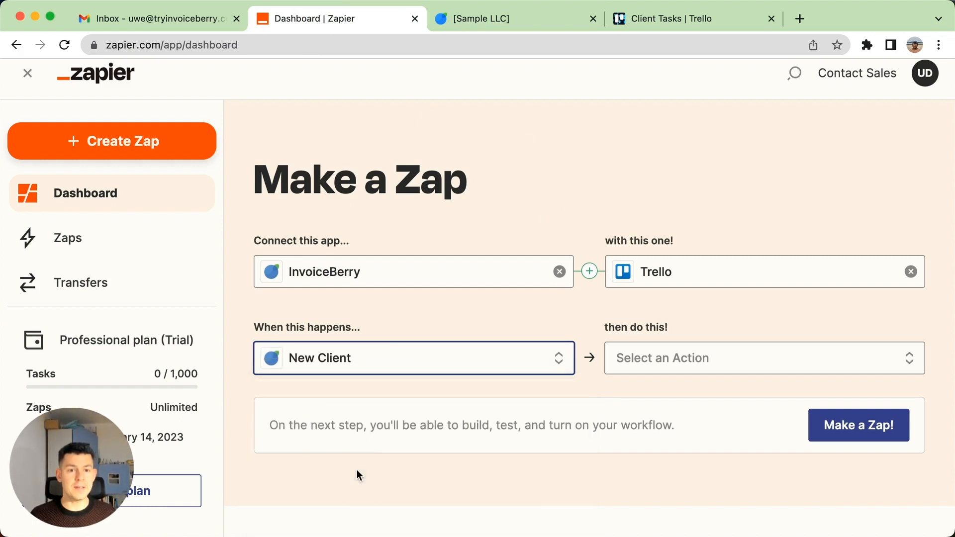
Step: Set Create Card as the Trello action and open the resulting Zap in the editor
click(678, 346)
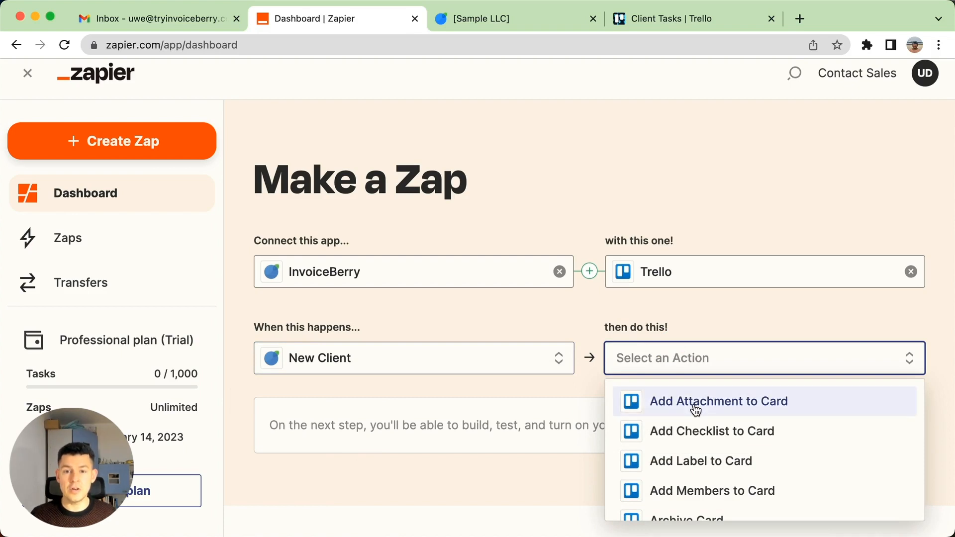
scroll(697, 418, down, 3)
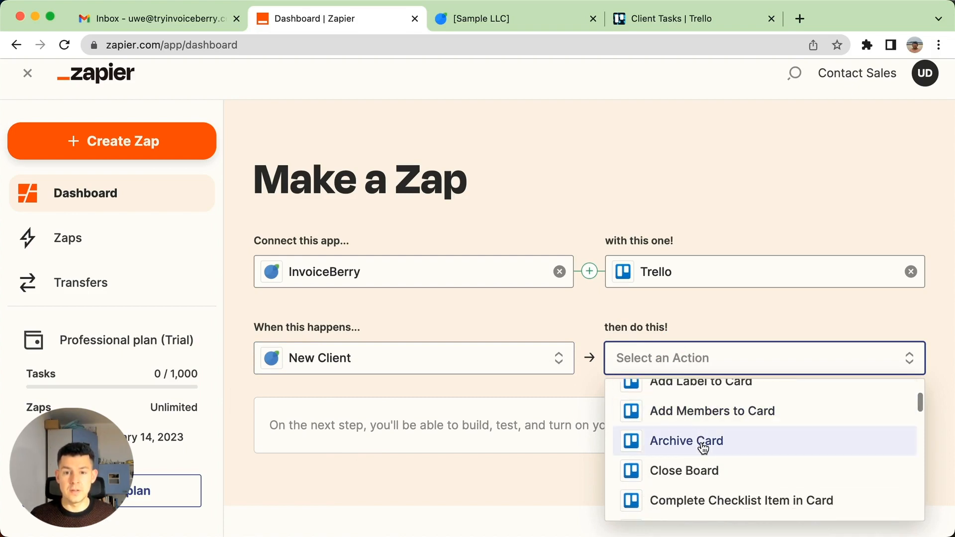
scroll(703, 448, down, 4)
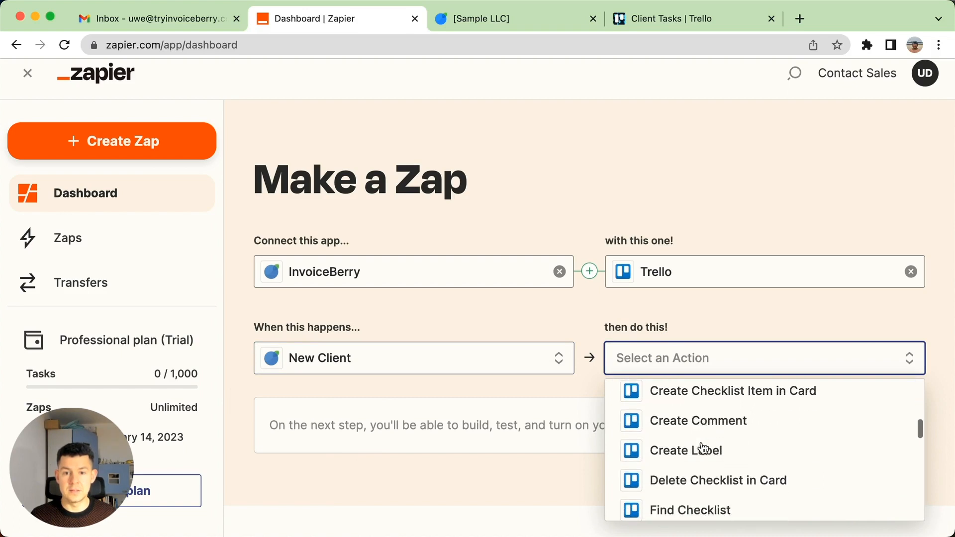
scroll(704, 448, down, 6)
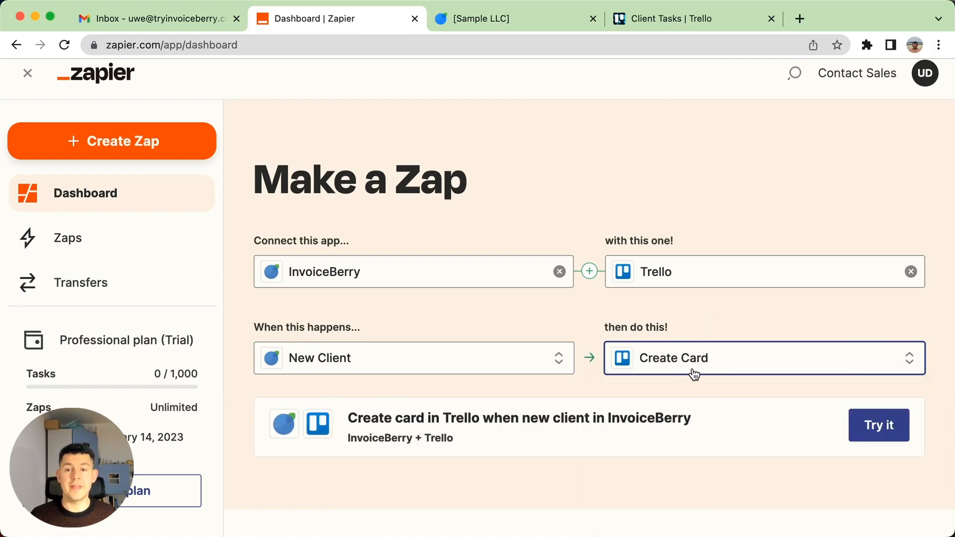
click(890, 424)
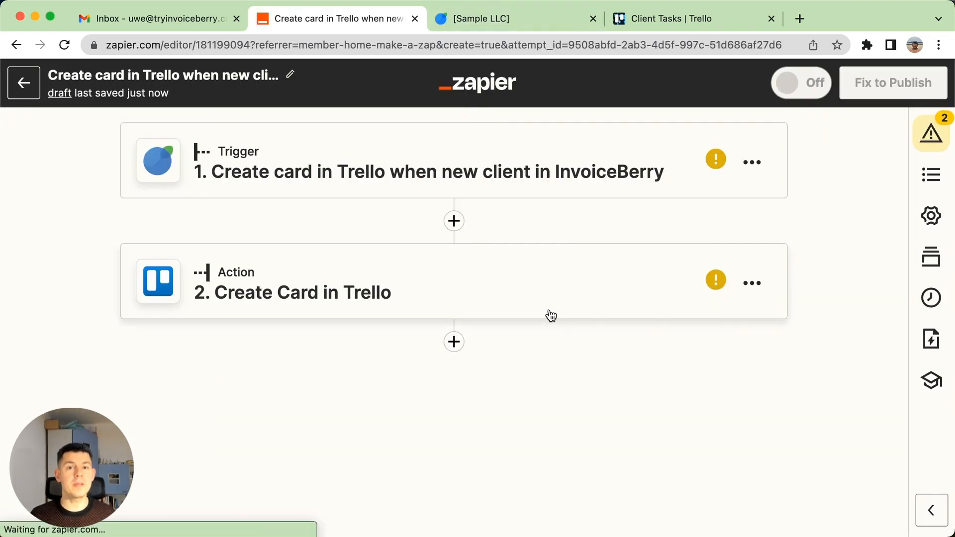
Step: Expand the InvoiceBerry trigger and start signing in to connect its account
click(454, 170)
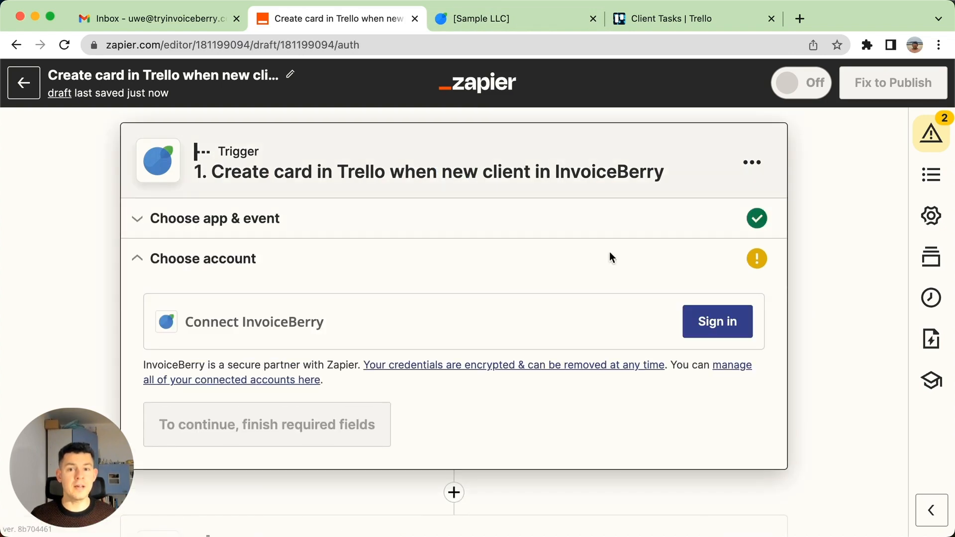
click(725, 324)
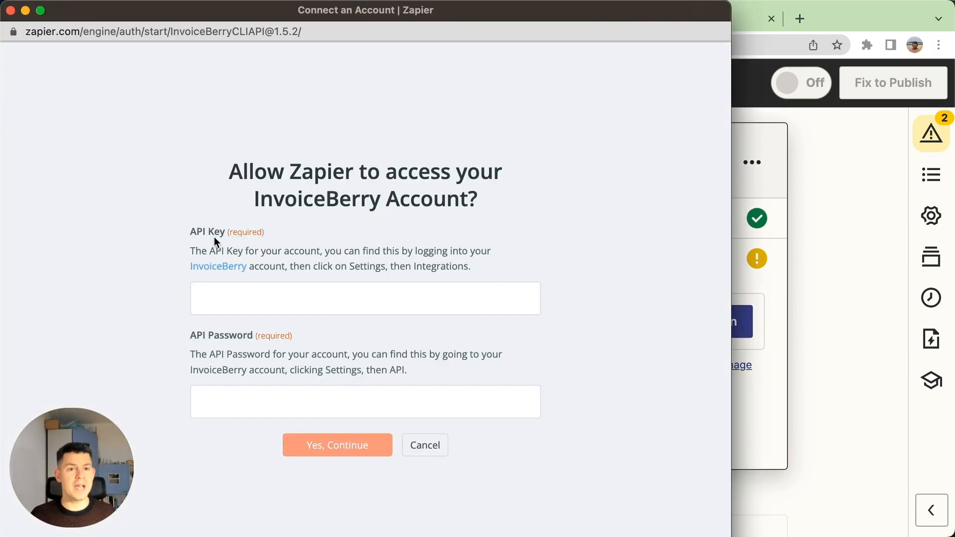
click(224, 315)
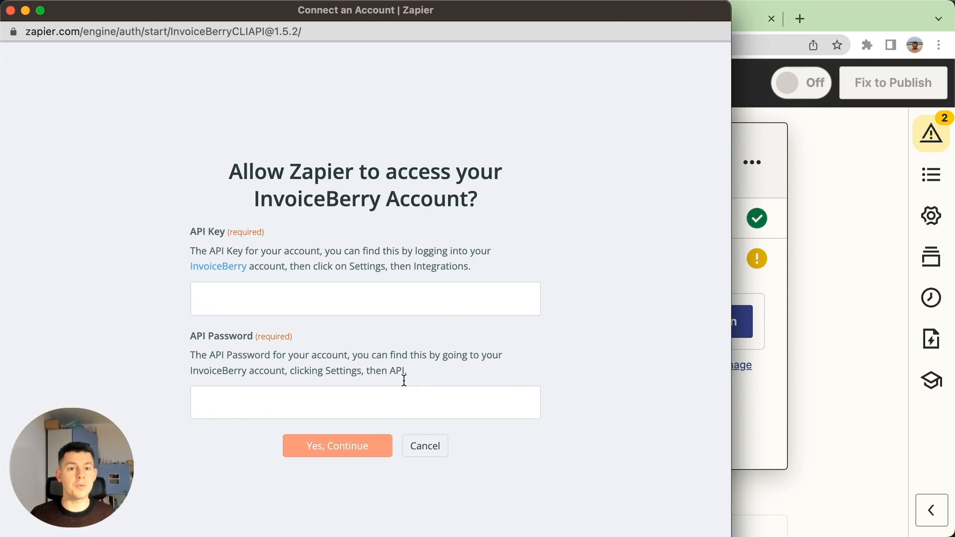
click(404, 393)
Step: Switch to InvoiceBerry and open the Integrations page of the main settings for the API credentials
click(778, 313)
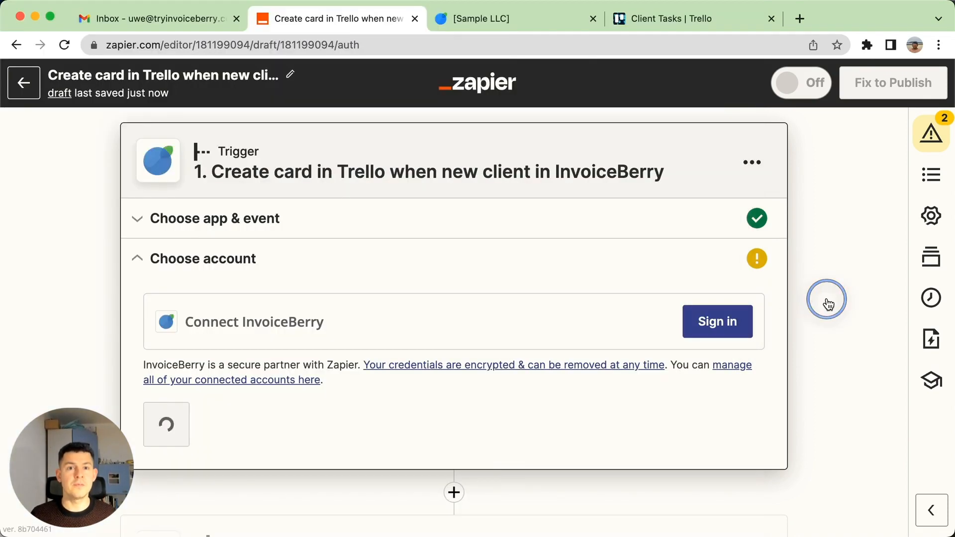
click(527, 22)
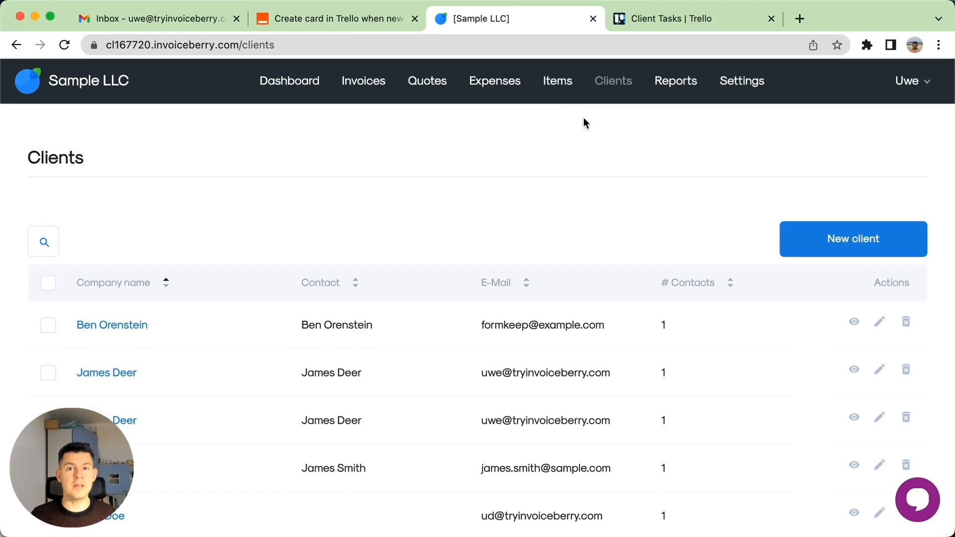
click(754, 82)
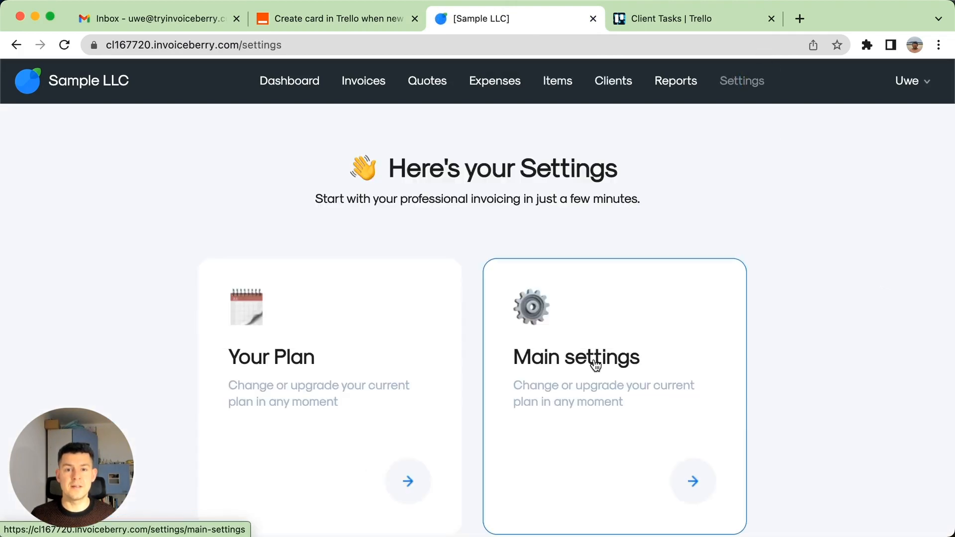
click(593, 363)
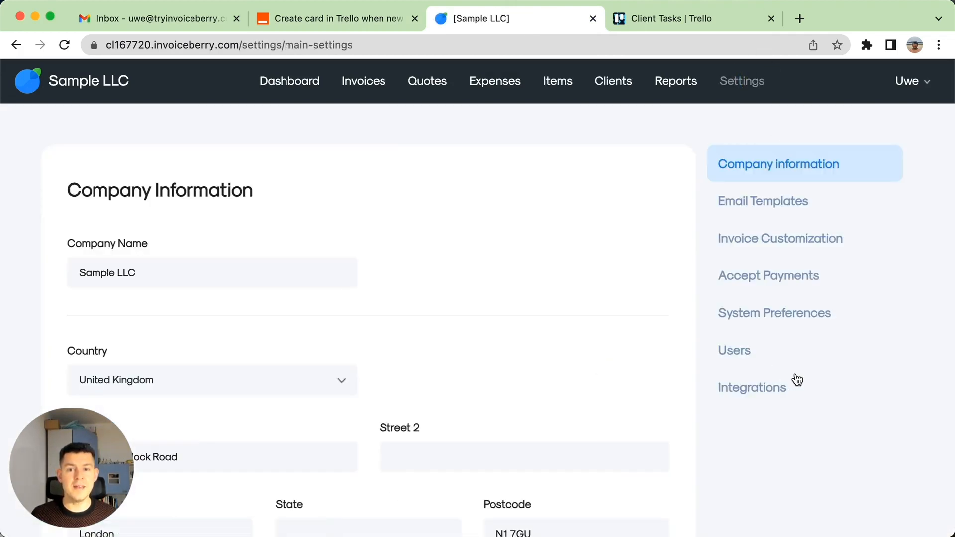
click(780, 388)
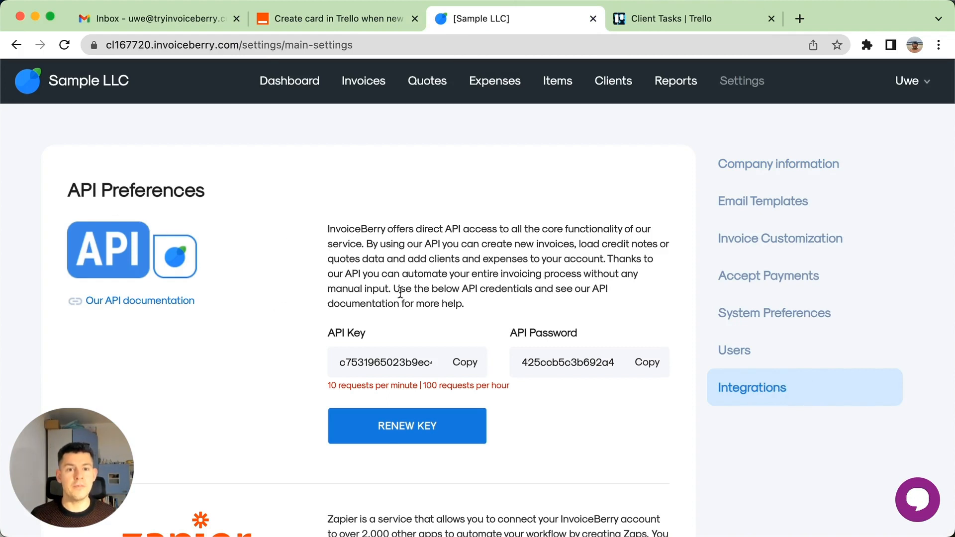
click(464, 370)
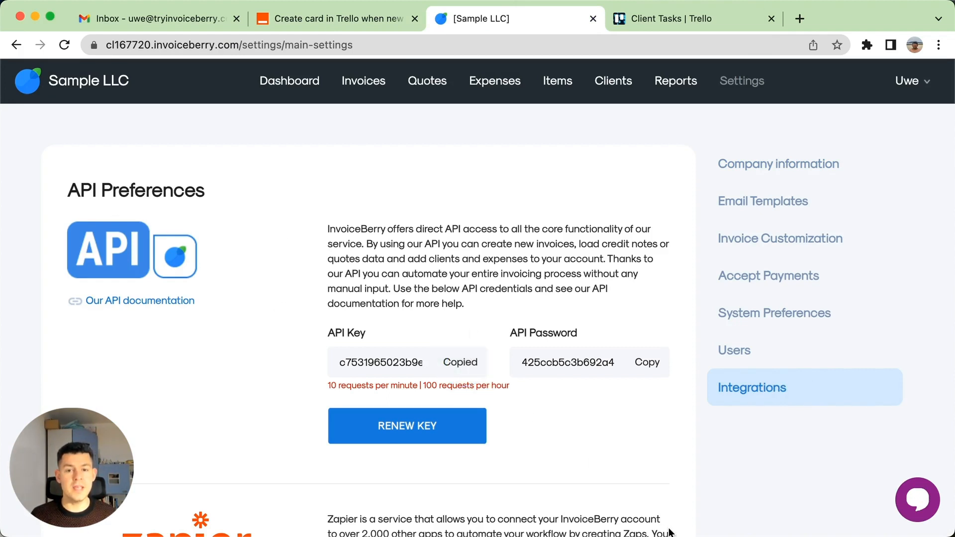
click(672, 536)
click(388, 299)
key(super+v)
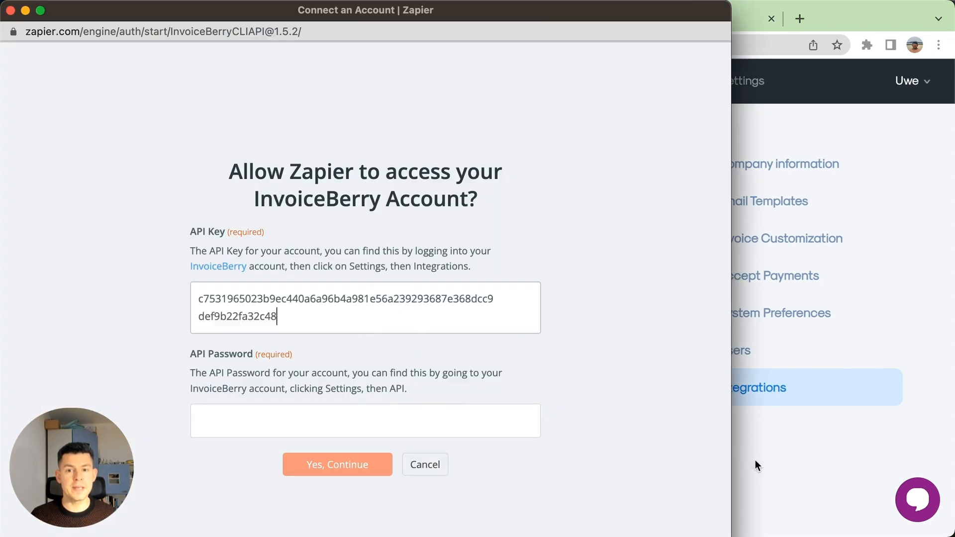
Step: Copy the InvoiceBerry API password into the API Password field in Zapier and authorize the account connection
click(781, 478)
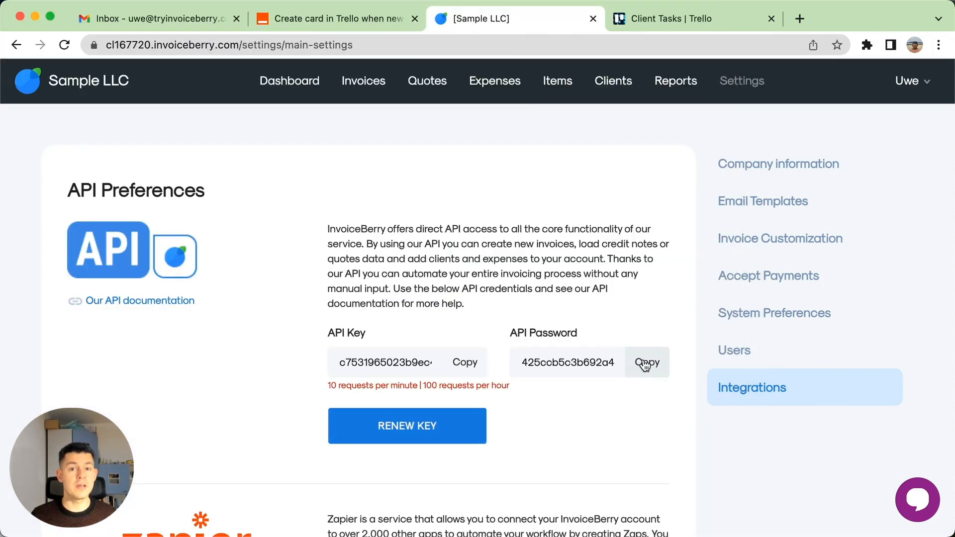
click(645, 366)
click(669, 536)
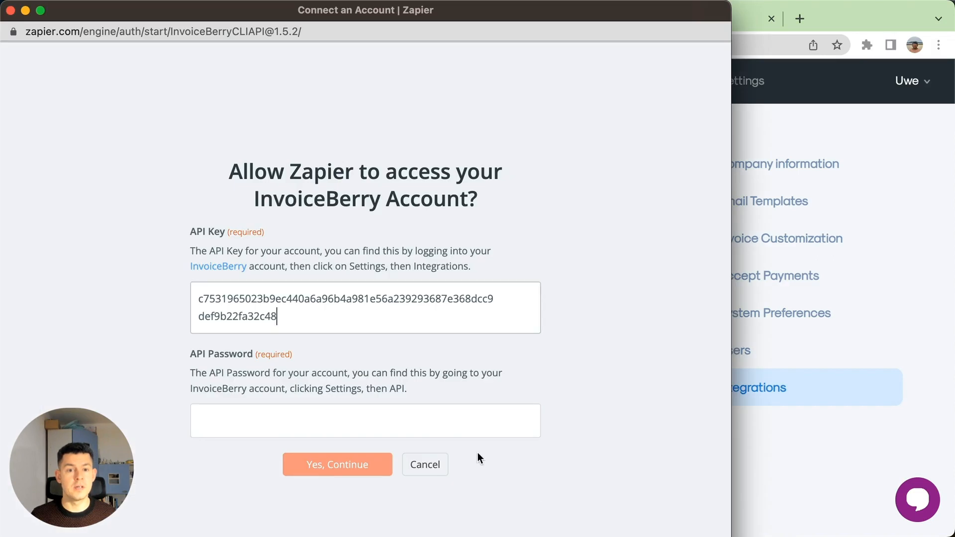
click(456, 420)
key(super+v)
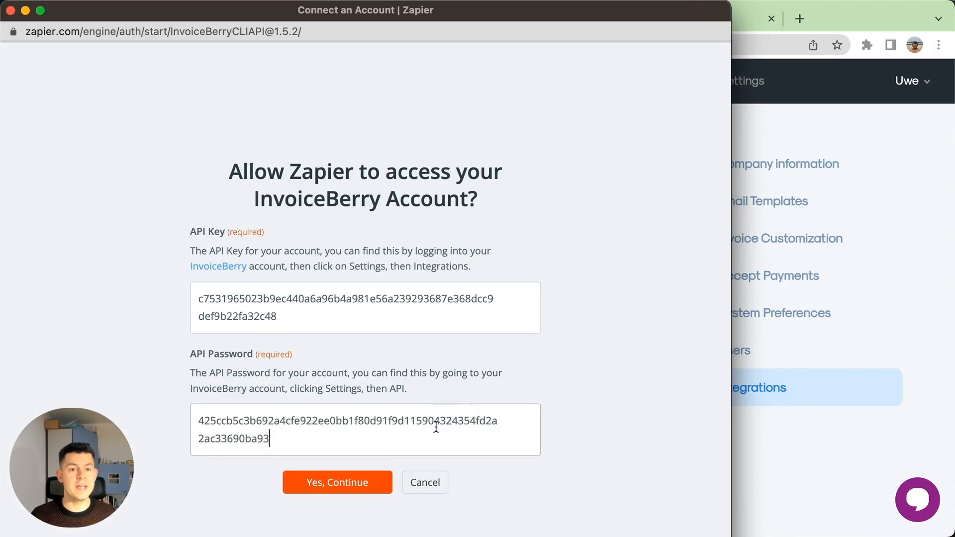
click(349, 481)
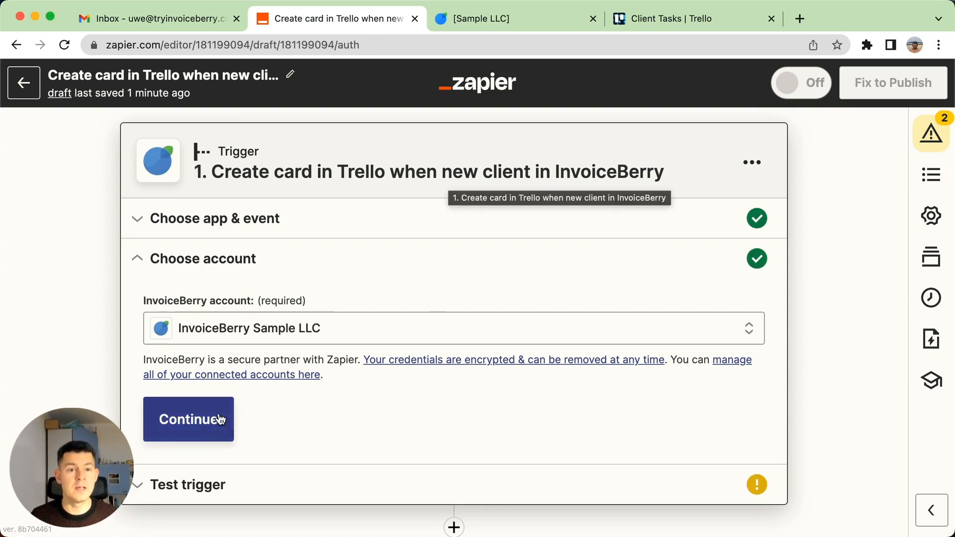
Step: Test the trigger with the connected InvoiceBerry account and continue to the Trello action
click(189, 421)
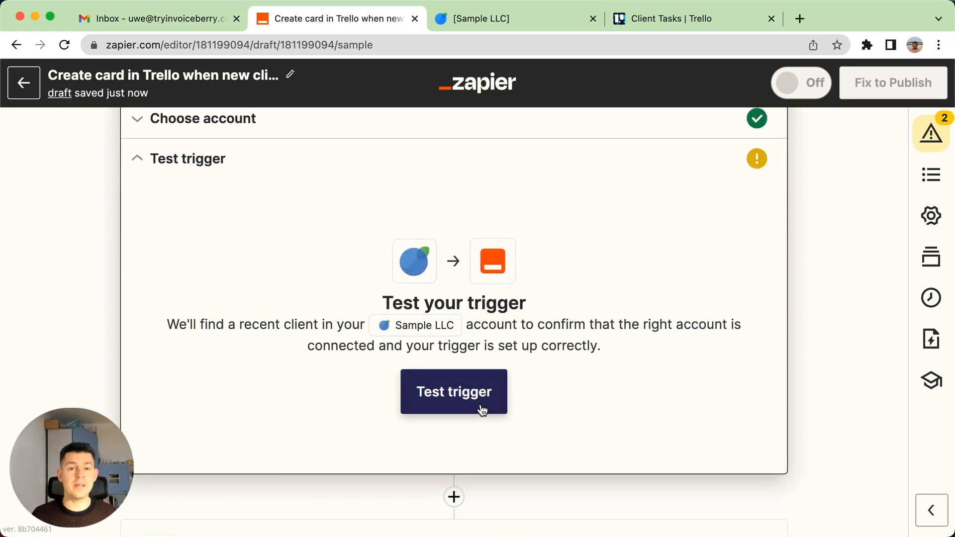
click(481, 407)
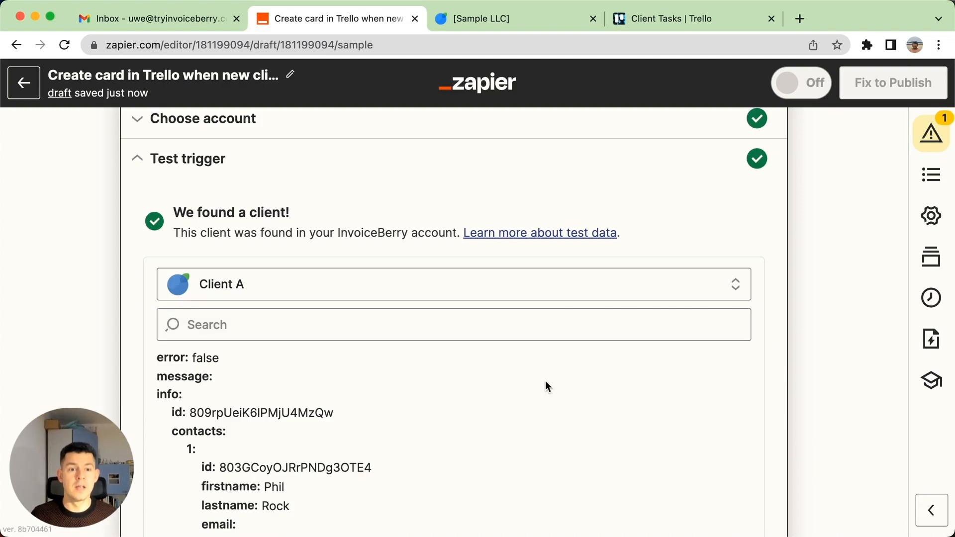
scroll(440, 404, down, 1)
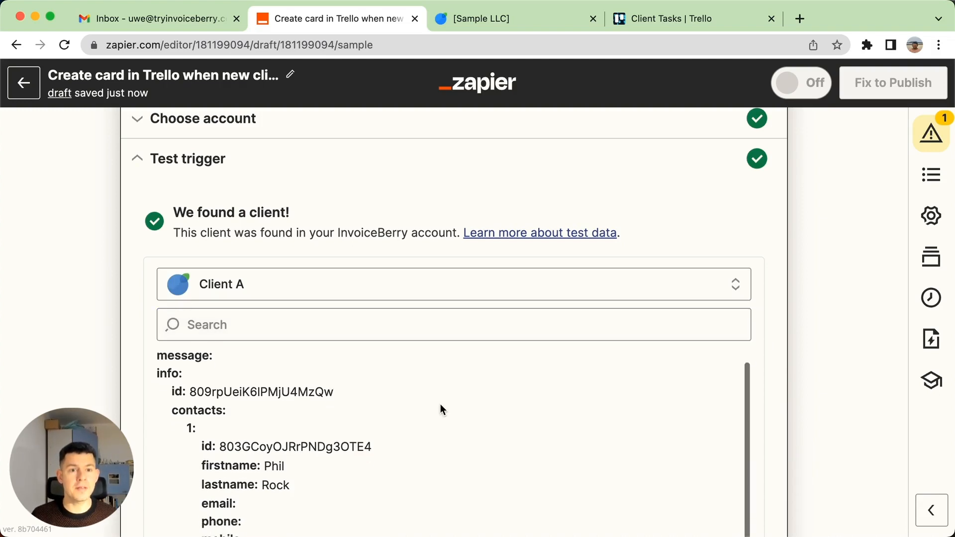
scroll(26, 353, down, 3)
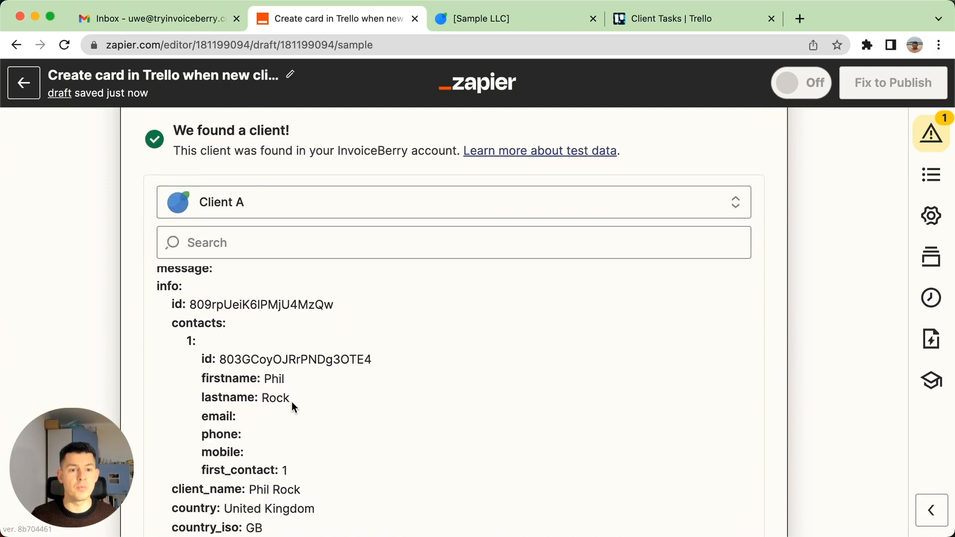
scroll(132, 428, down, 6)
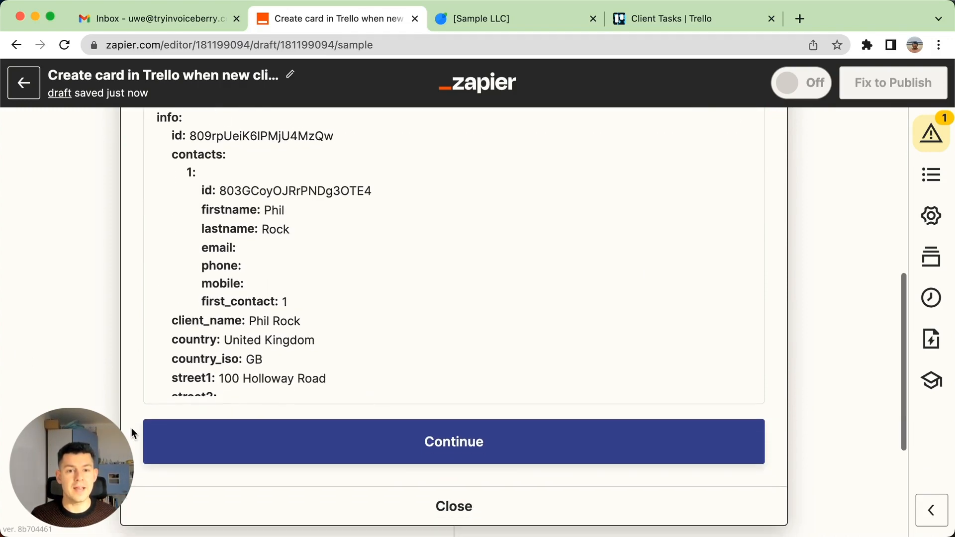
click(422, 440)
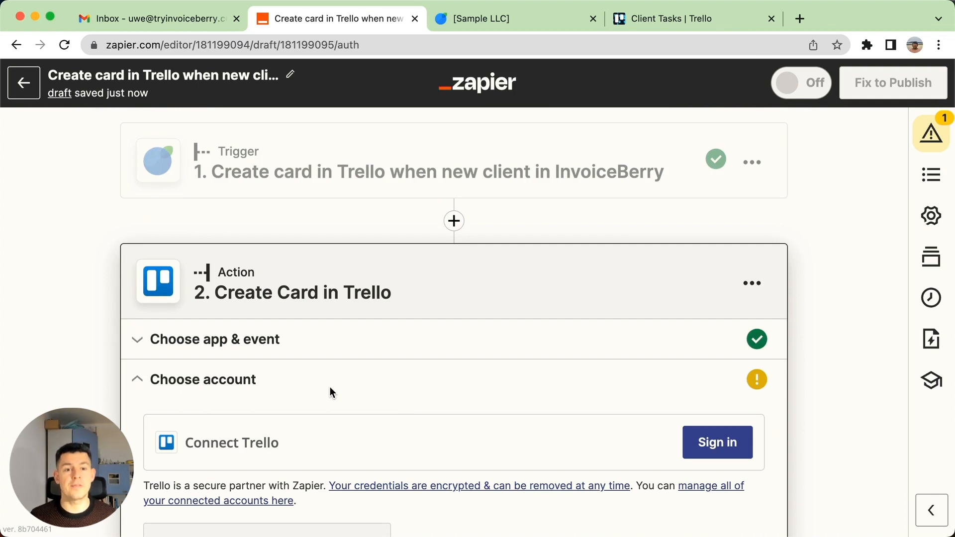
Step: Connect the Trello account, allow Zapier access to it, and continue to the action setup
scroll(330, 386, down, 1)
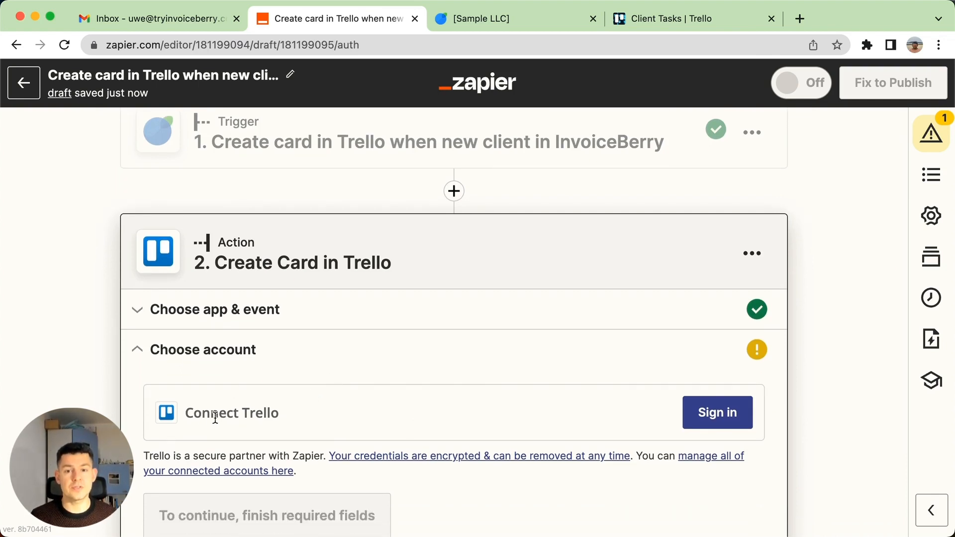
click(734, 410)
scroll(352, 260, down, 10)
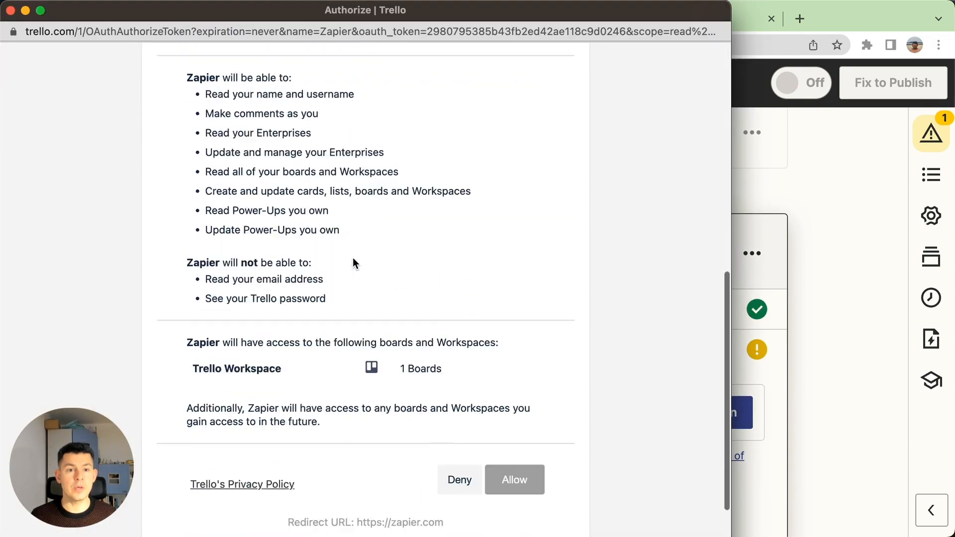
scroll(353, 263, down, 5)
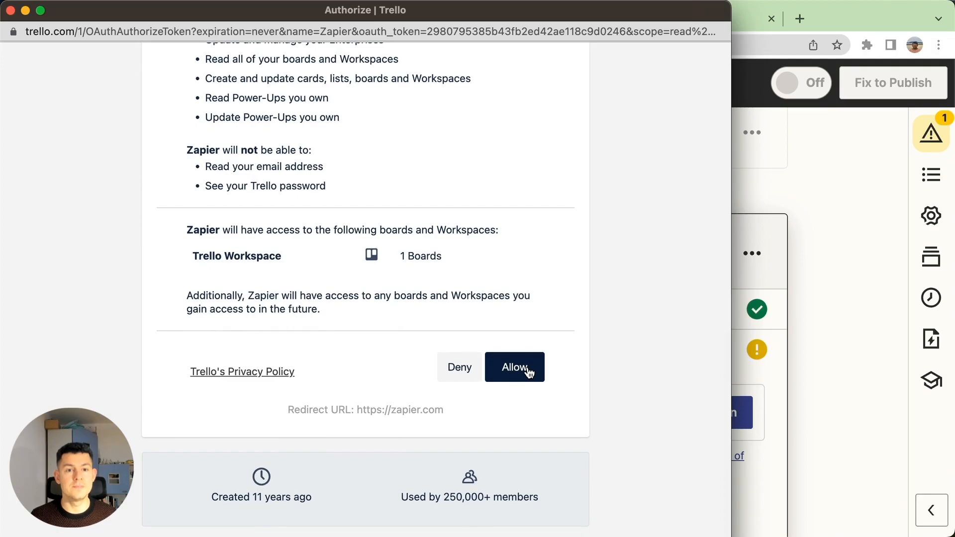
click(528, 372)
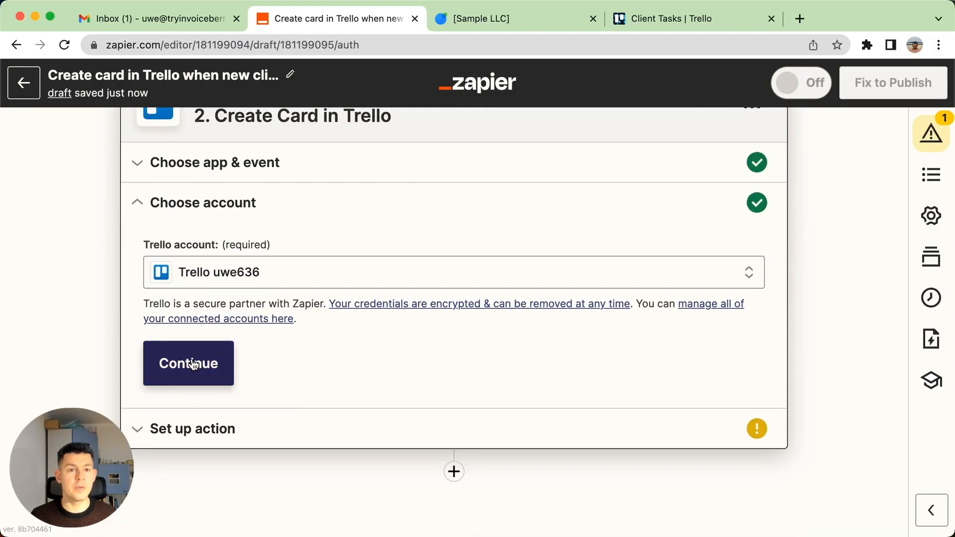
click(194, 363)
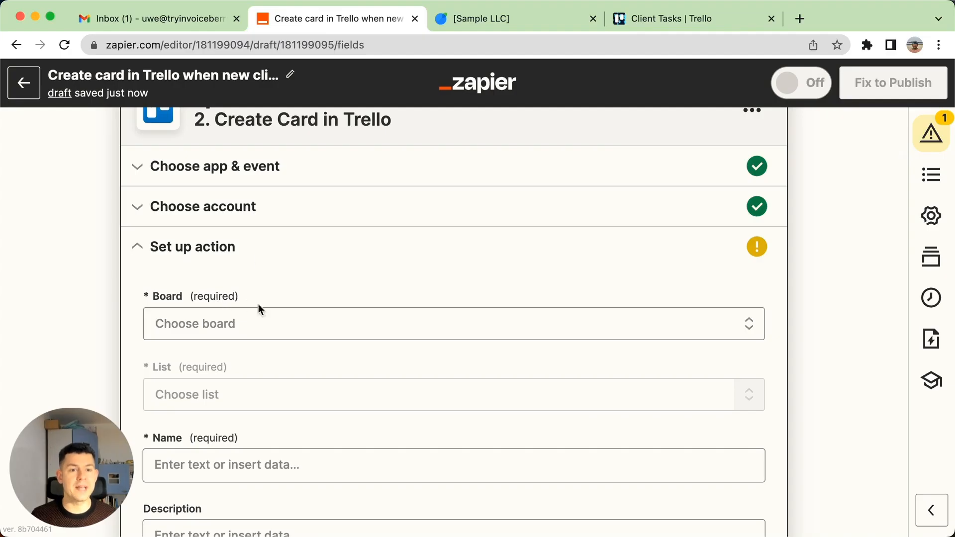
Step: Set the Trello card's board to Client Tasks and its list to To Do
click(264, 318)
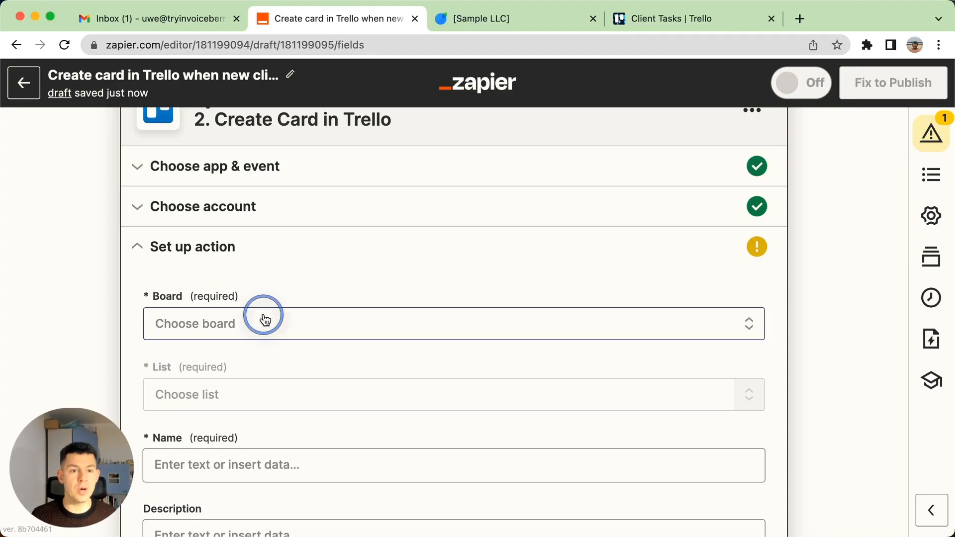
scroll(265, 321, down, 2)
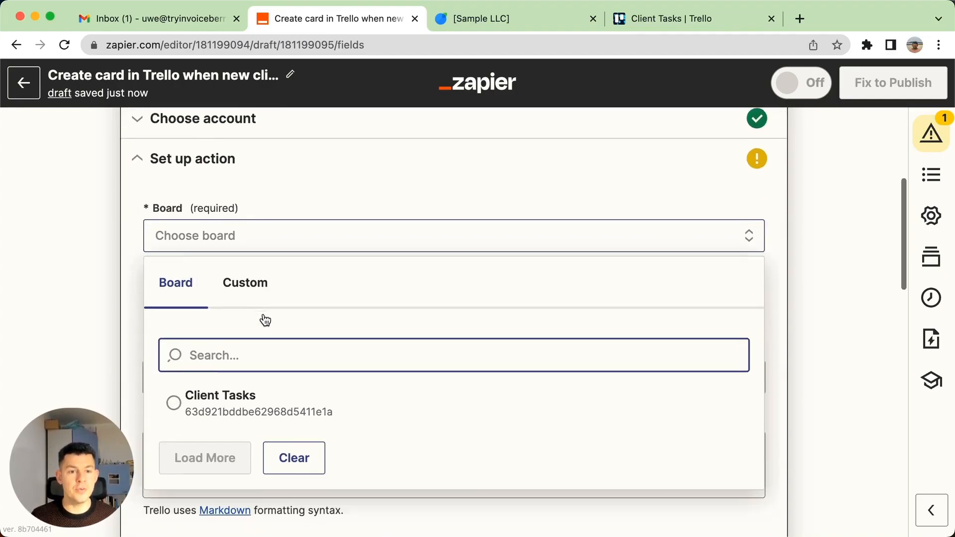
click(194, 396)
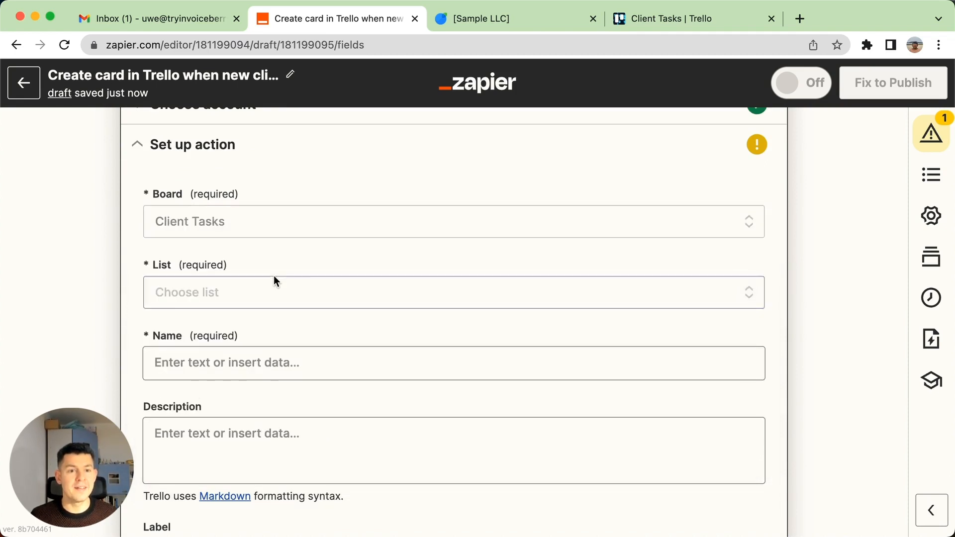
click(240, 294)
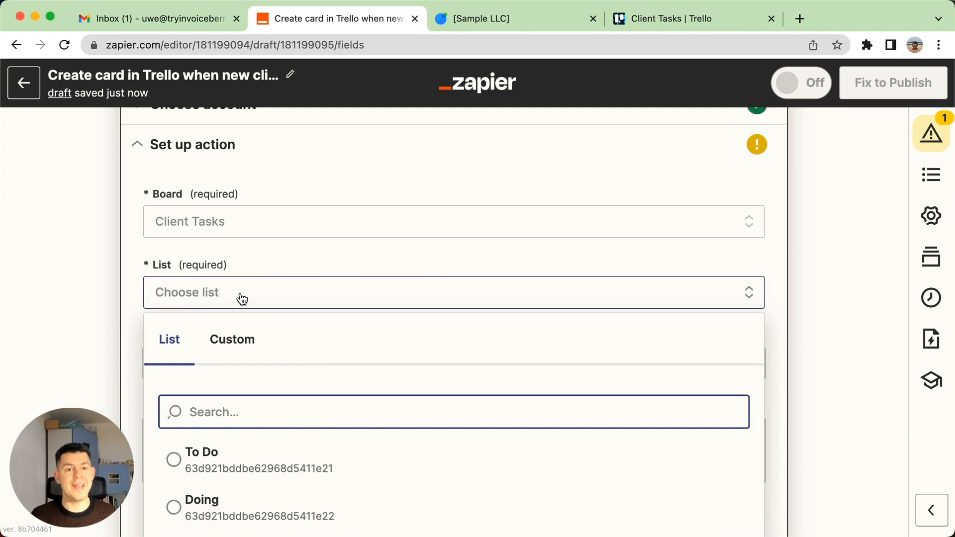
scroll(242, 298, down, 3)
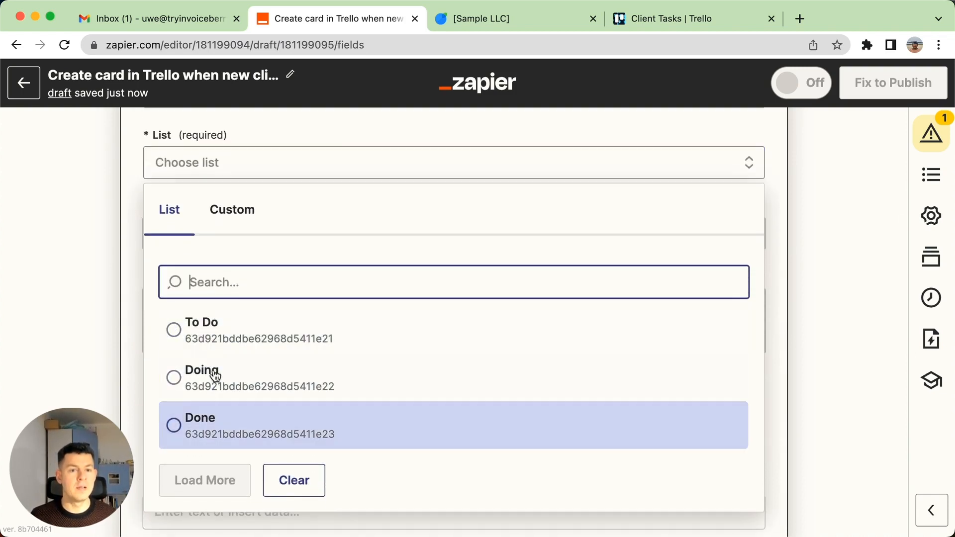
click(217, 334)
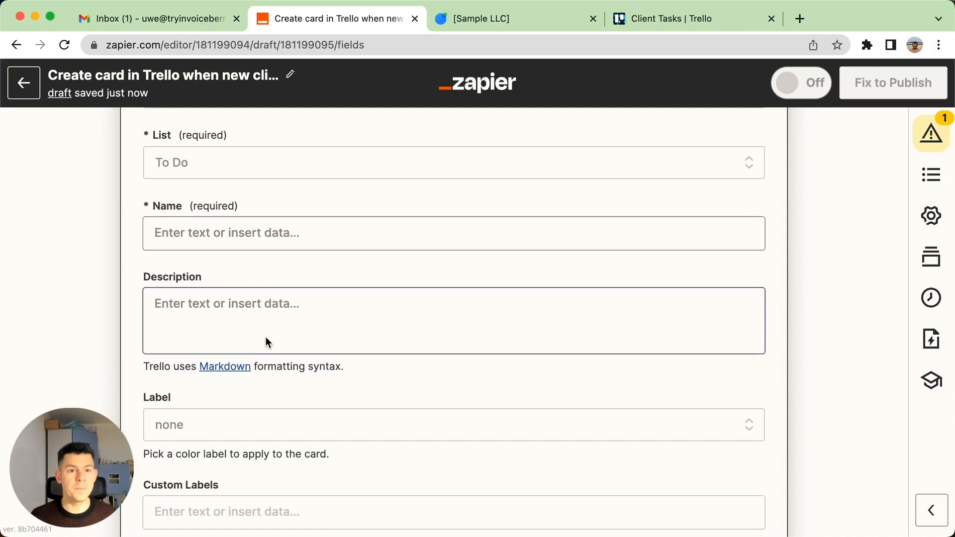
Step: Fill the card's Name with the Company name data field from the InvoiceBerry trigger
click(206, 342)
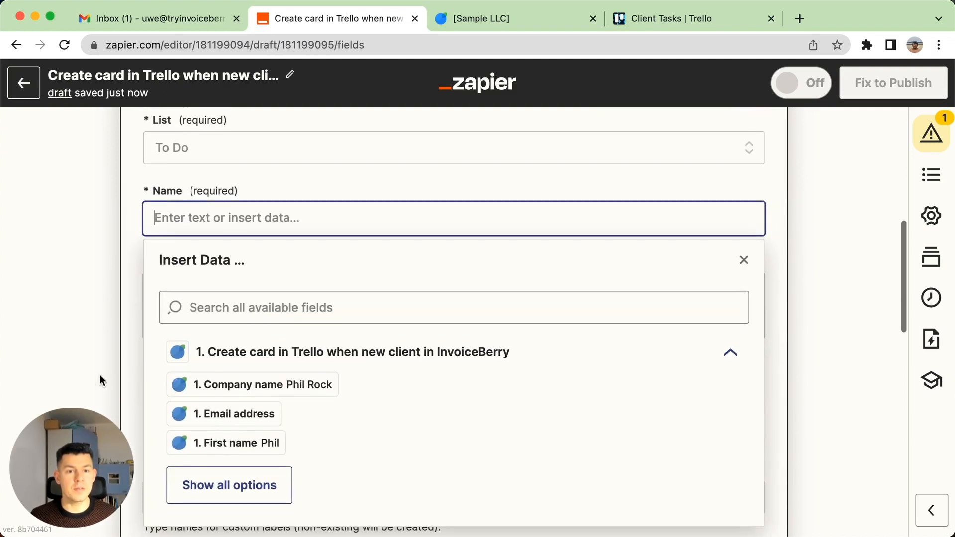
click(261, 395)
click(83, 296)
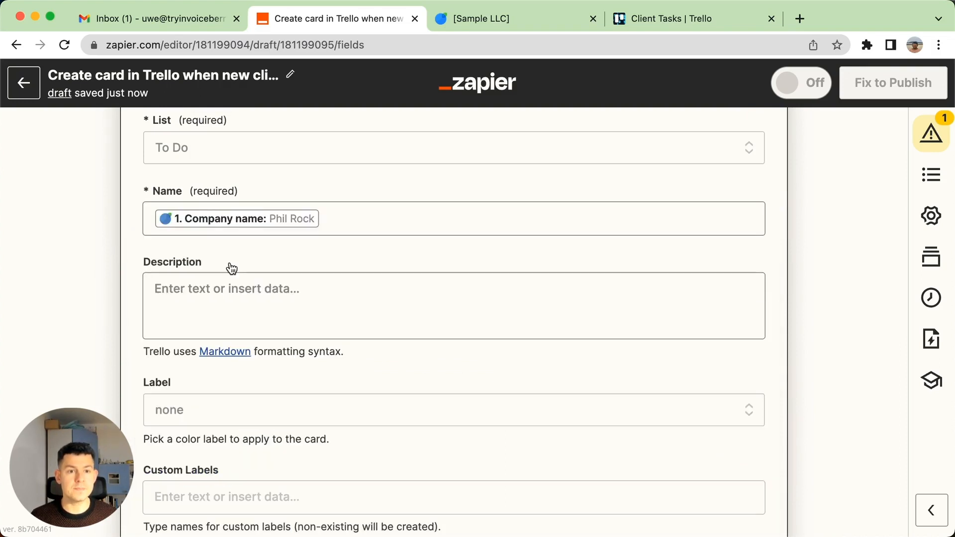
Step: Enter "Initial research and draft for" in the card's Description, followed by the Company name data field
click(209, 305)
click(228, 290)
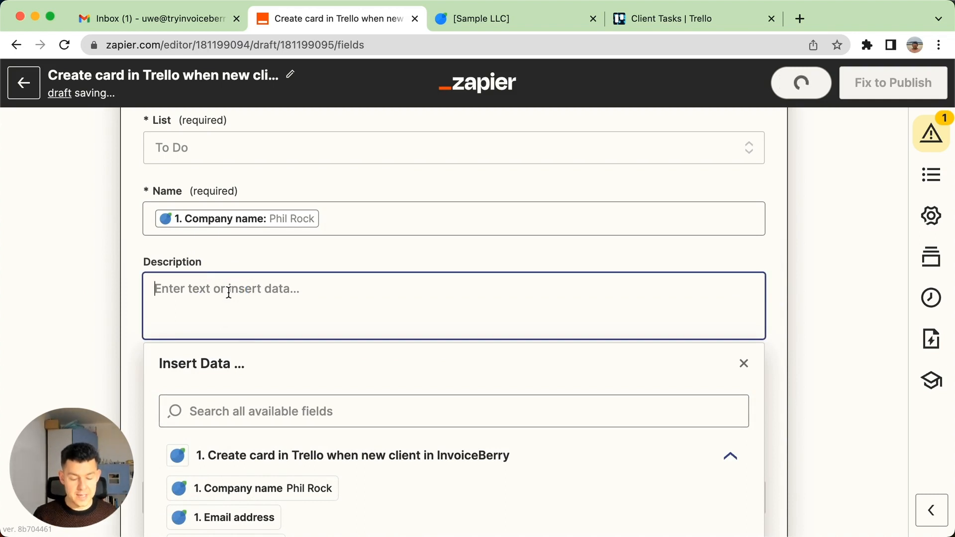
text(Initial res)
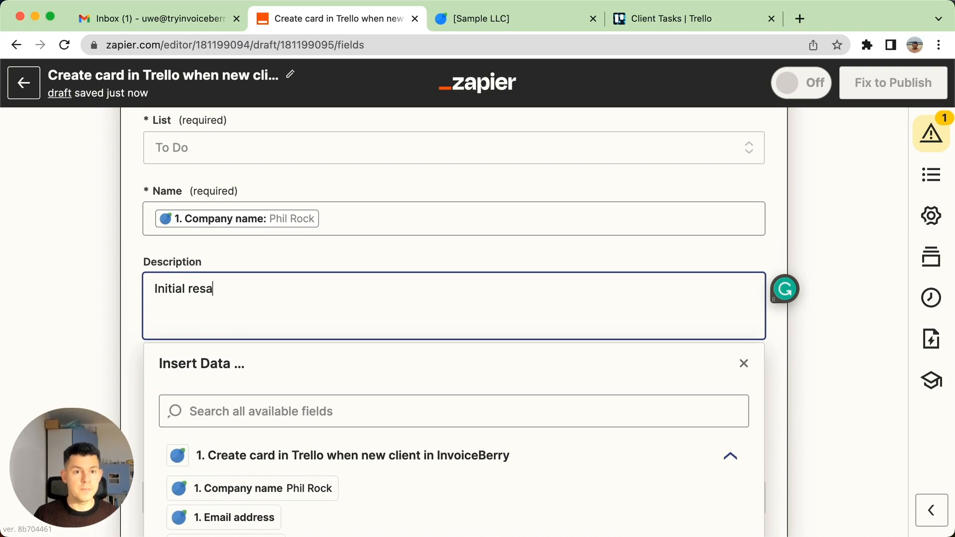
text(earch and draft for)
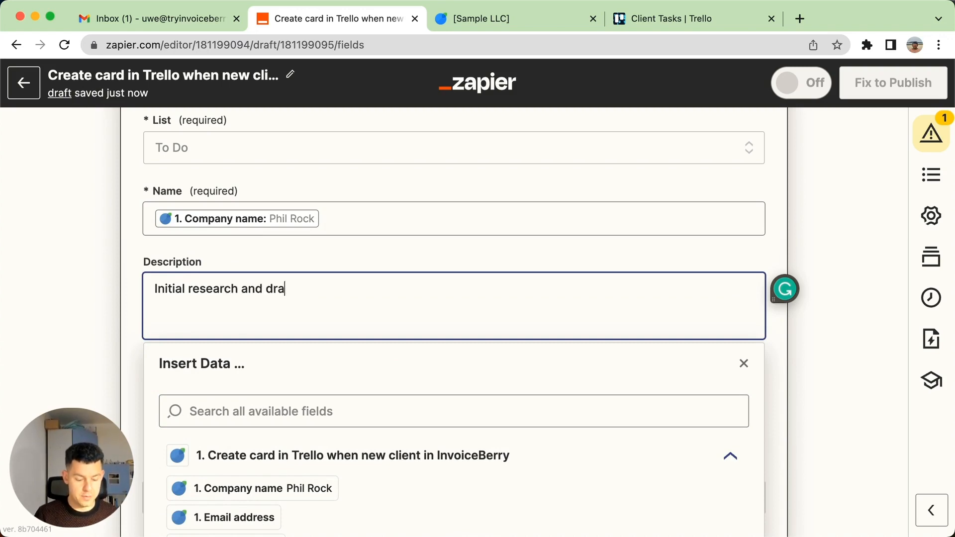
scroll(314, 342, down, 3)
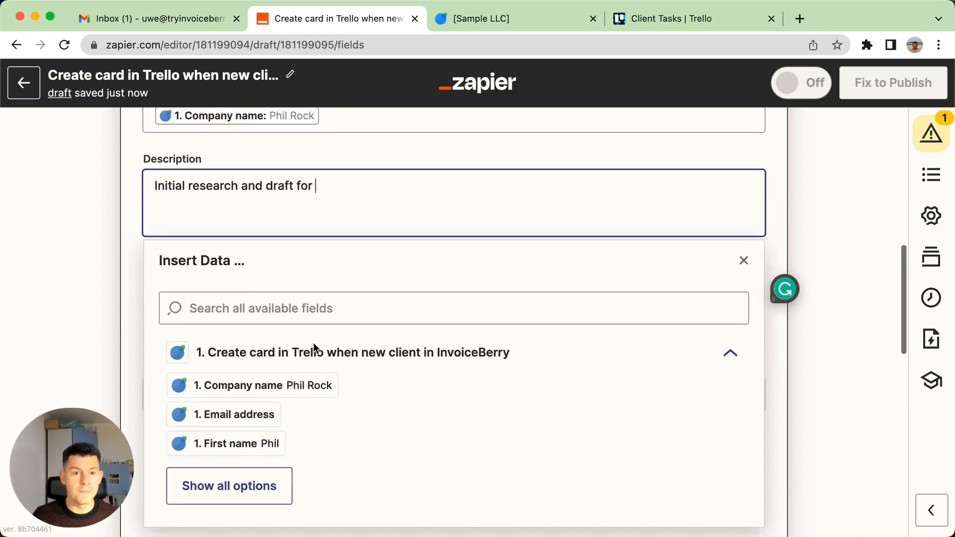
click(288, 366)
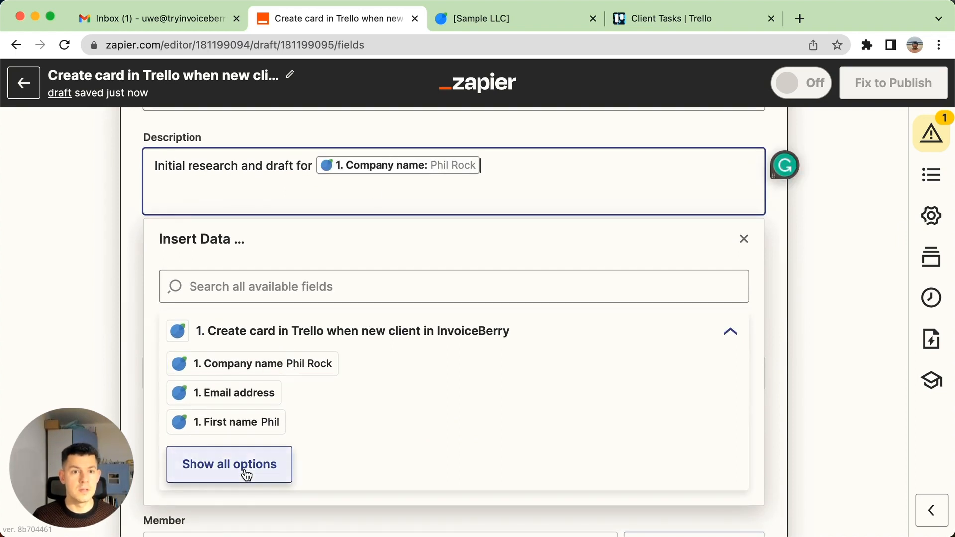
Step: Add a second Description line reading "Email to" followed by the Email address data field from InvoiceBerry
key(Return)
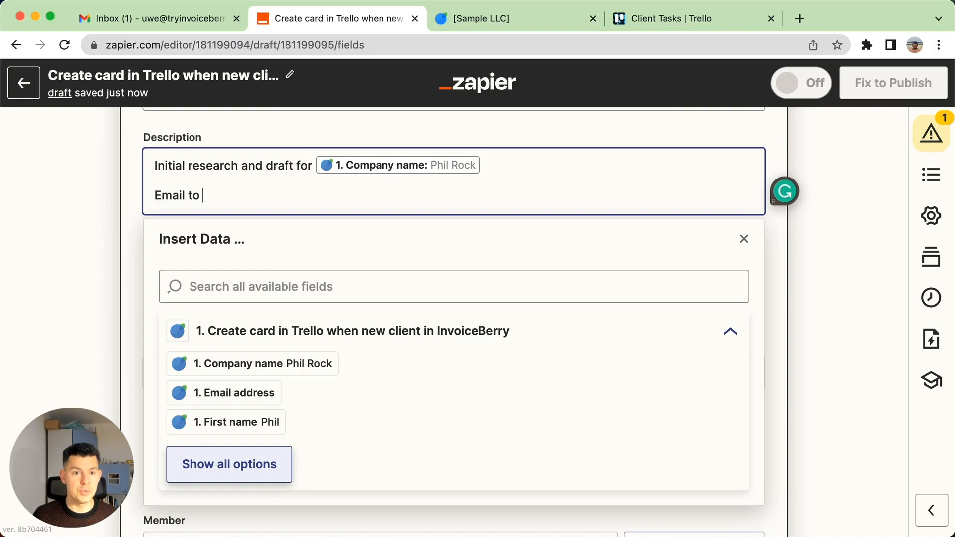
click(251, 477)
scroll(293, 407, down, 2)
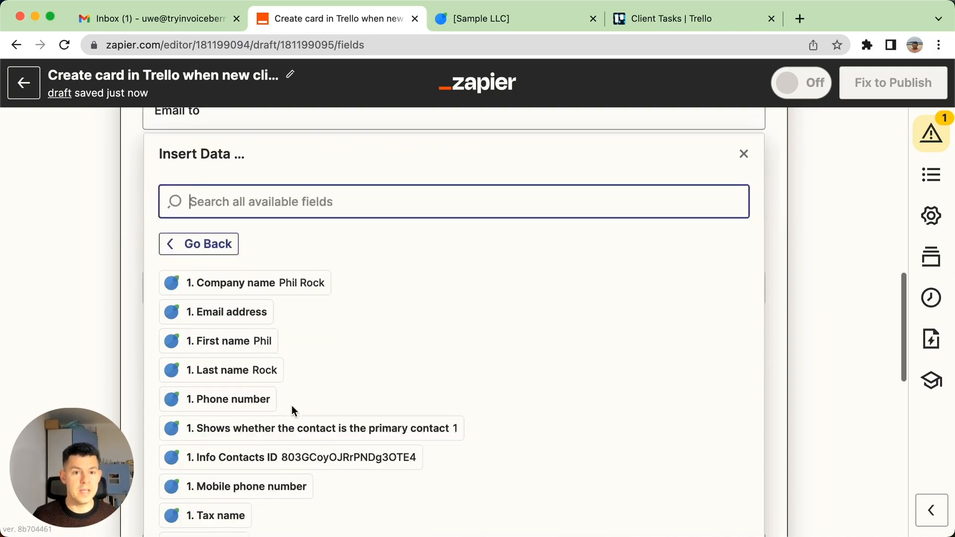
scroll(292, 405, down, 8)
scroll(292, 405, up, 5)
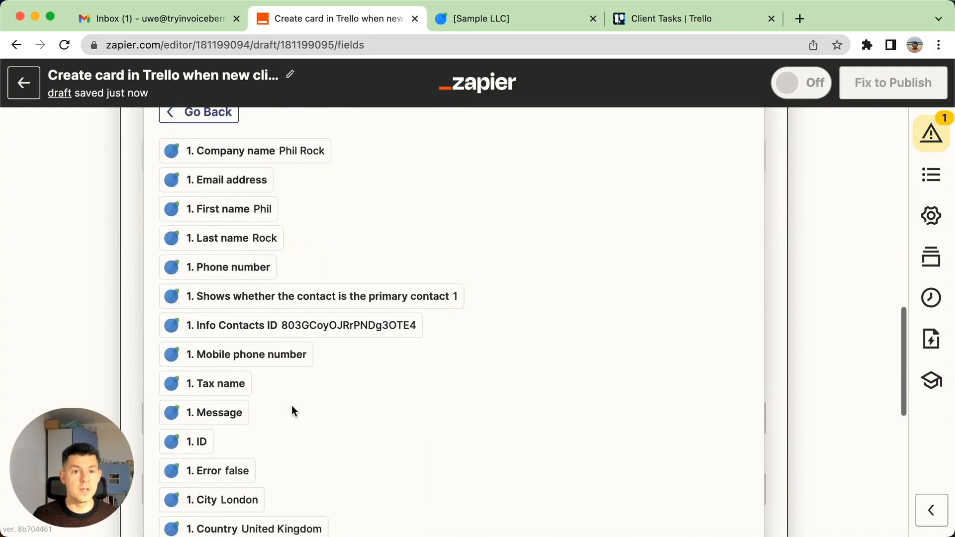
scroll(292, 405, up, 2)
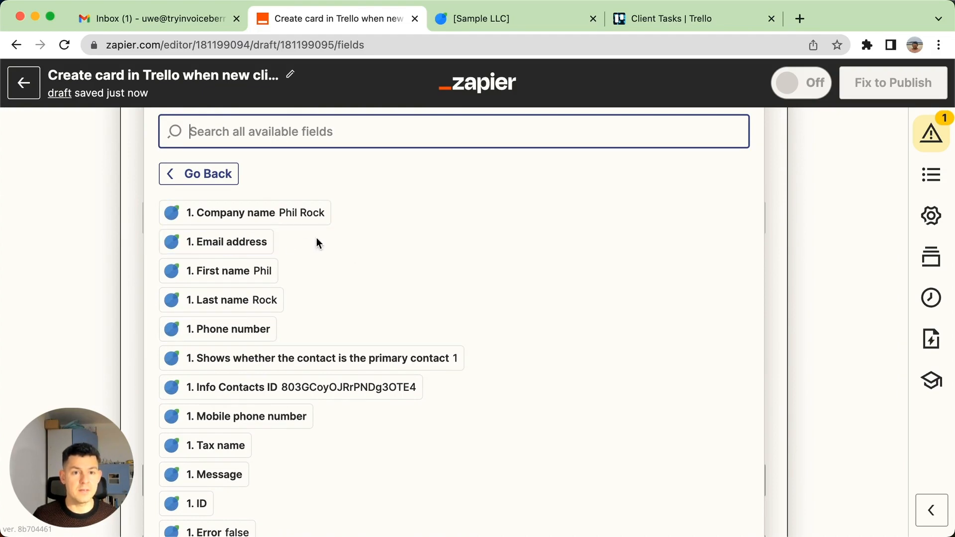
scroll(317, 241, down, 9)
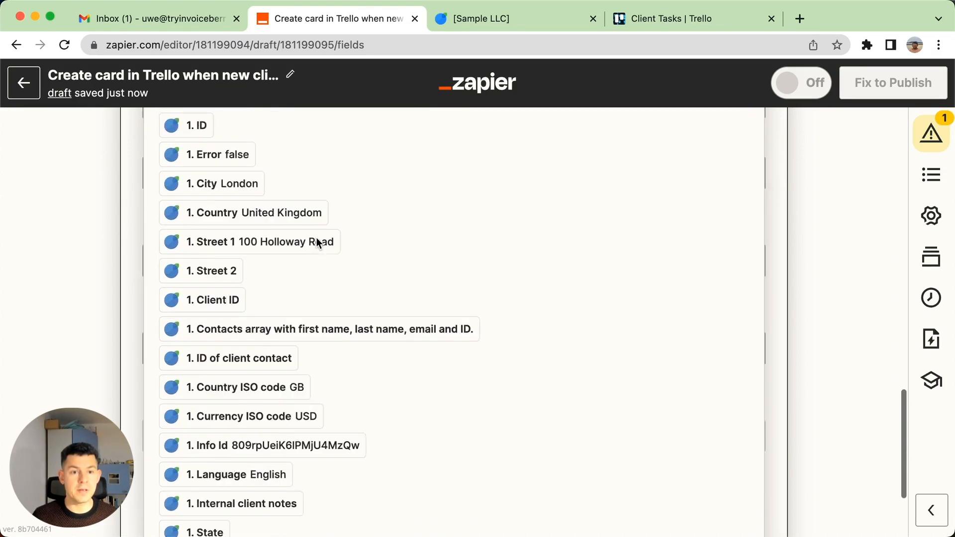
scroll(317, 242, up, 9)
click(237, 227)
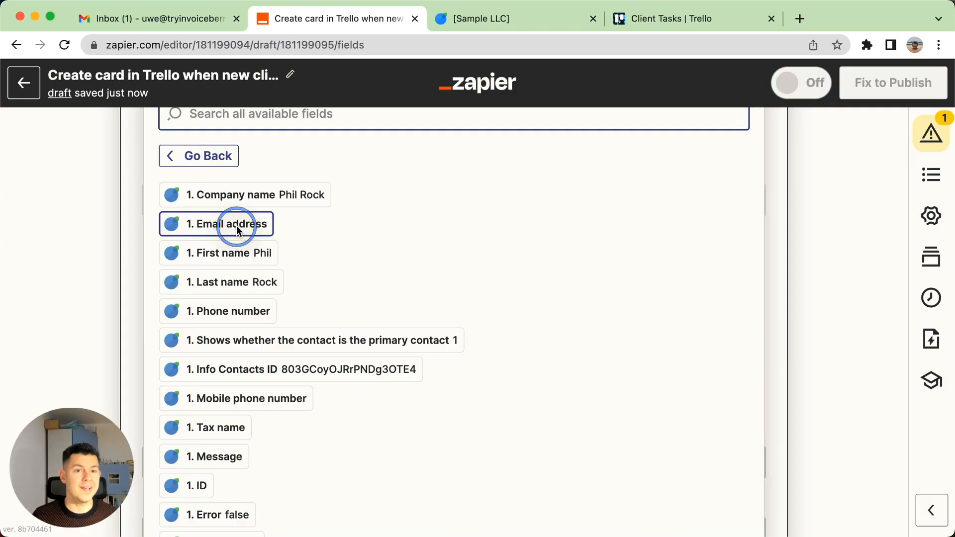
click(81, 262)
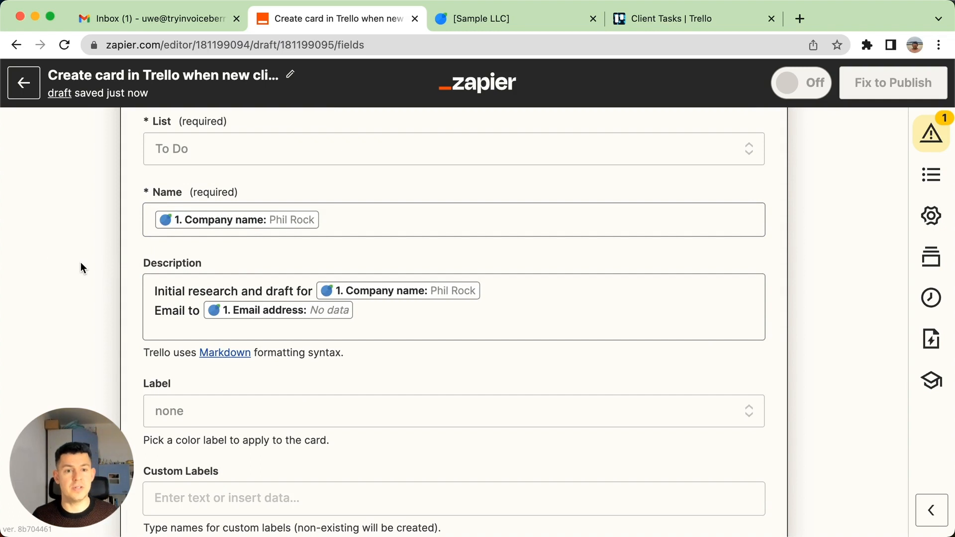
Step: Set the Trello card's color label to green
scroll(291, 393, down, 2)
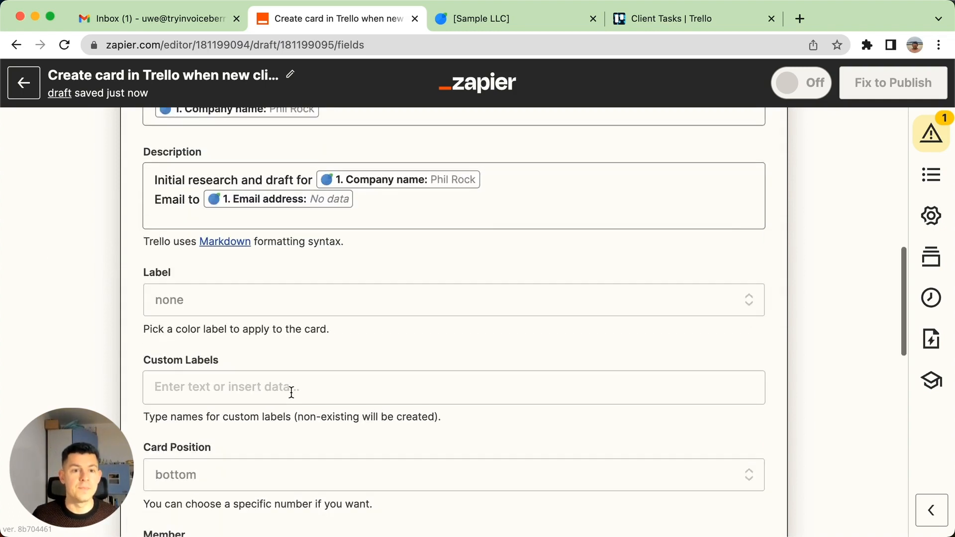
click(195, 298)
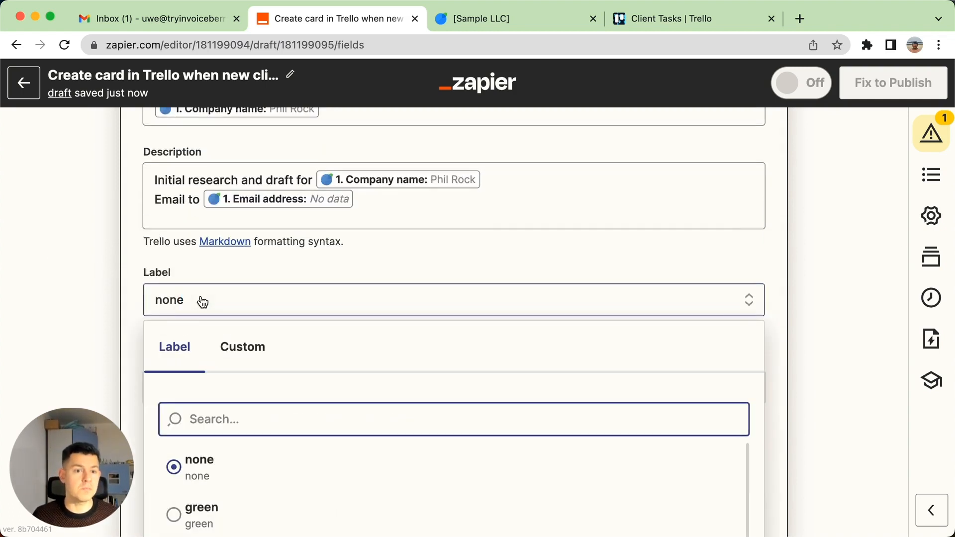
scroll(315, 411, down, 2)
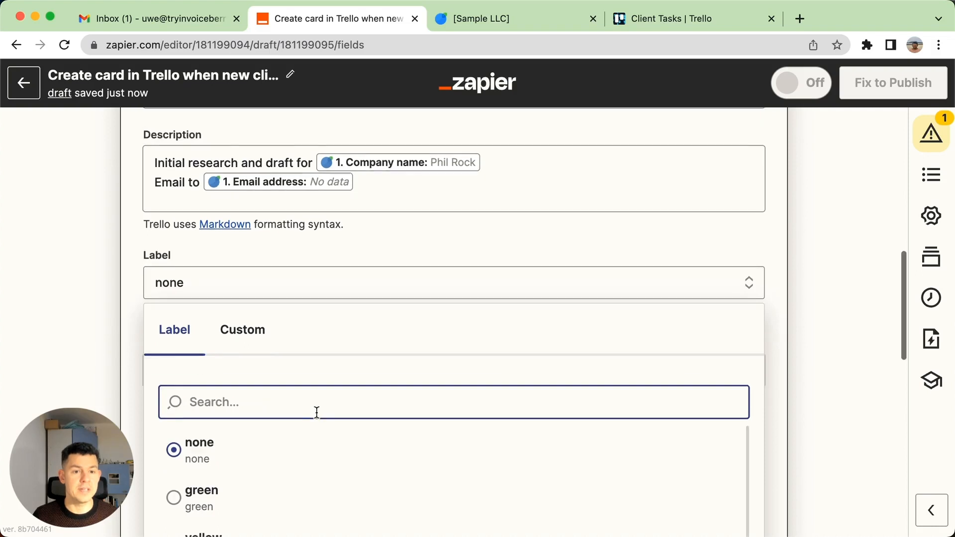
click(173, 415)
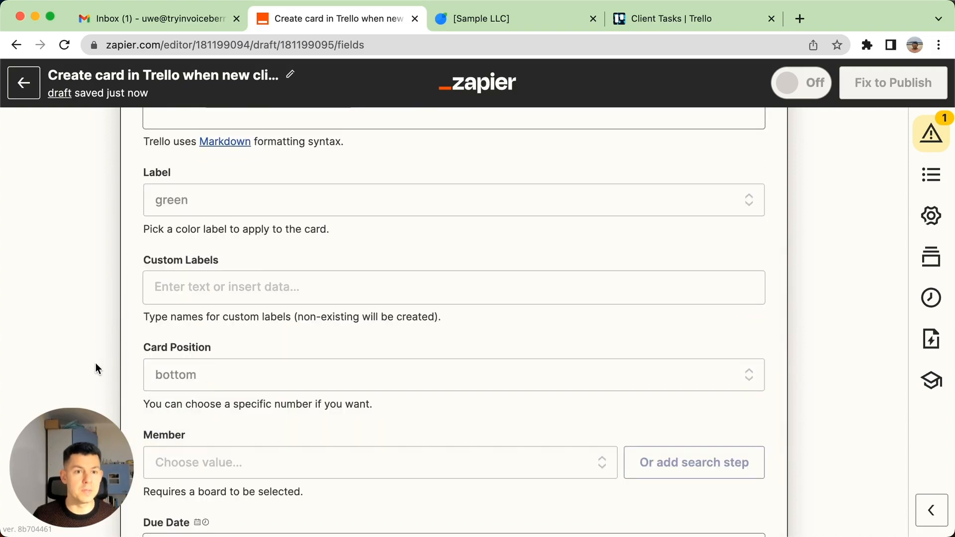
Step: Set the Trello card's Due Date to "in 2 days"
scroll(226, 280, down, 2)
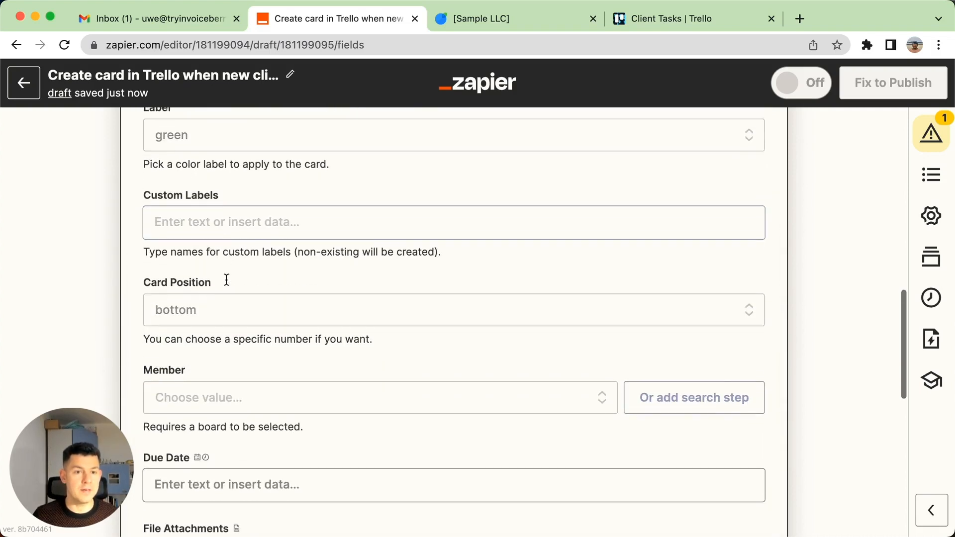
scroll(227, 280, down, 4)
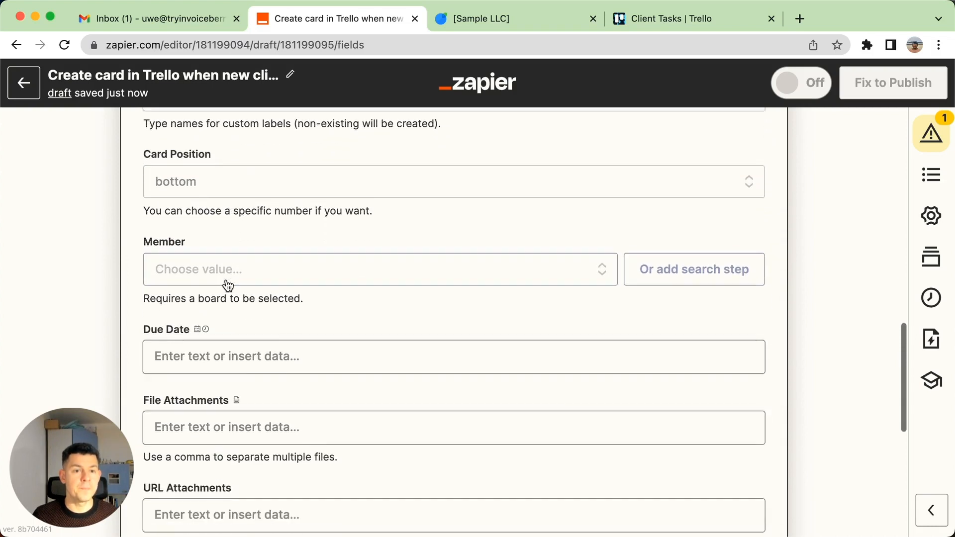
scroll(228, 285, down, 2)
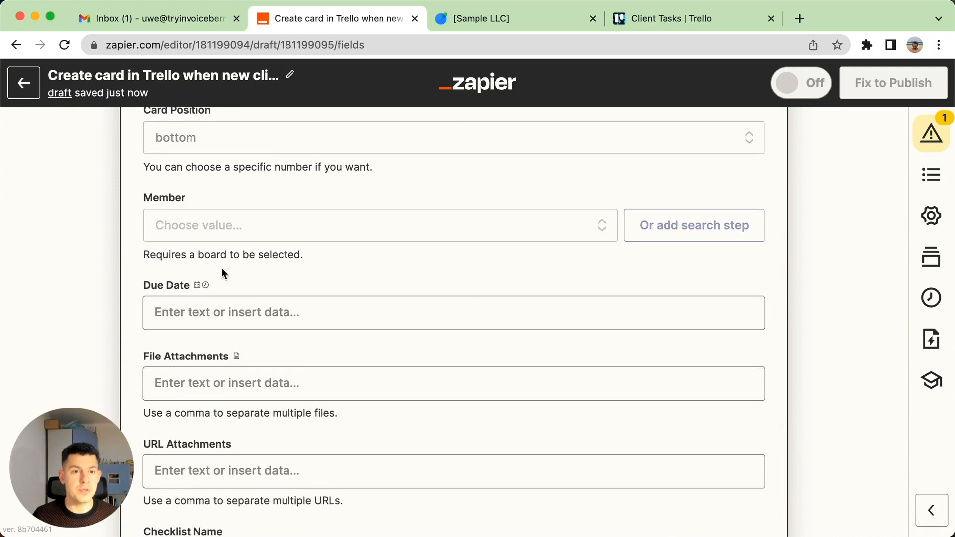
click(216, 316)
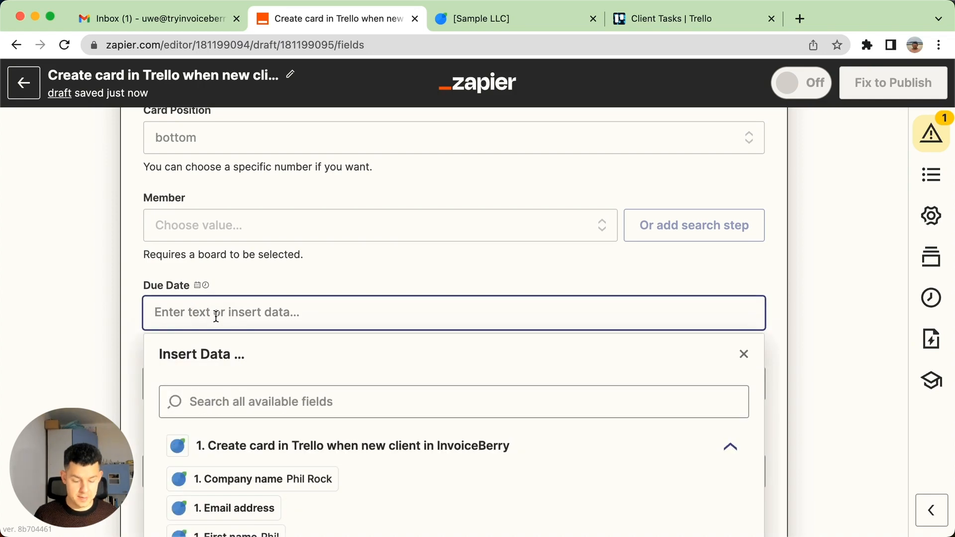
text(in 2 )
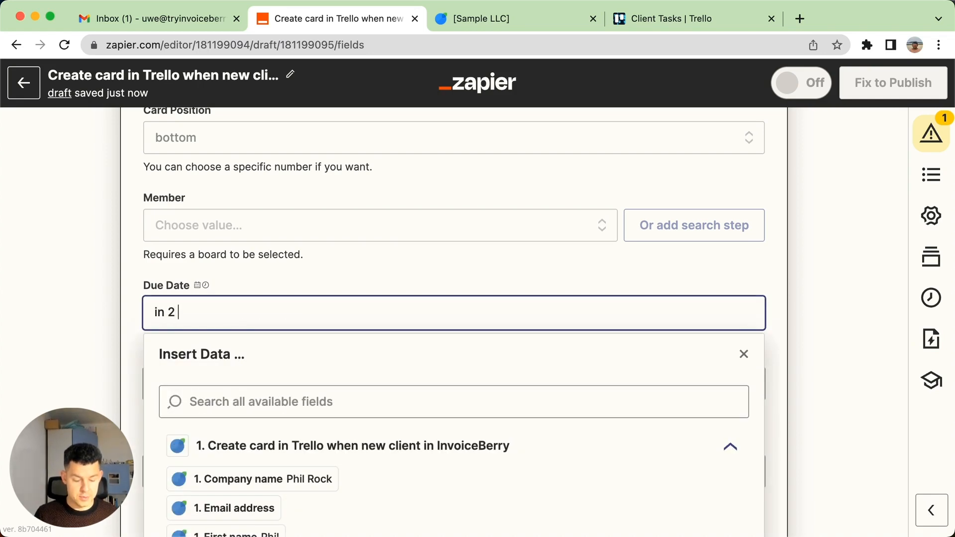
text(days)
click(87, 378)
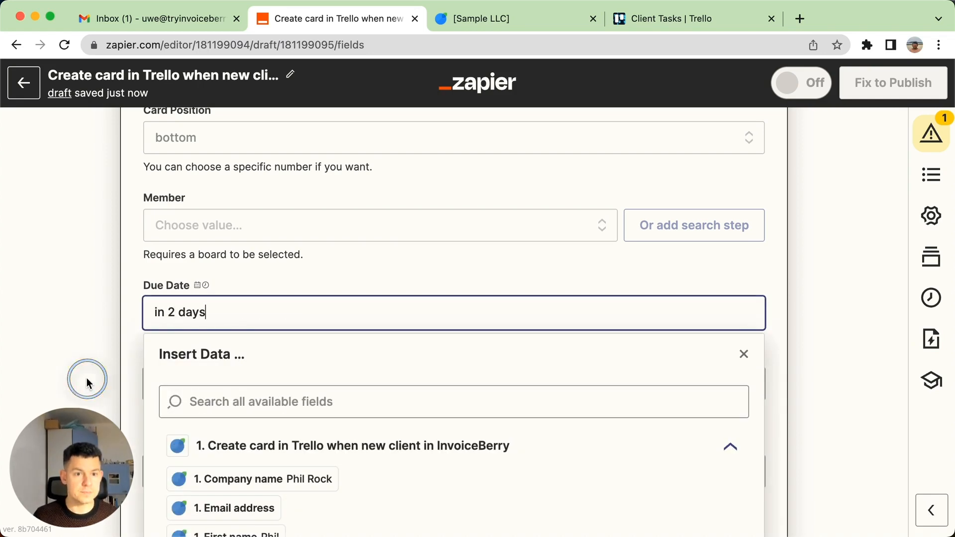
Step: Continue with the remaining optional fields left empty, review the card data, and test the action by sending a card to Trello
scroll(87, 378, down, 4)
scroll(251, 288, down, 7)
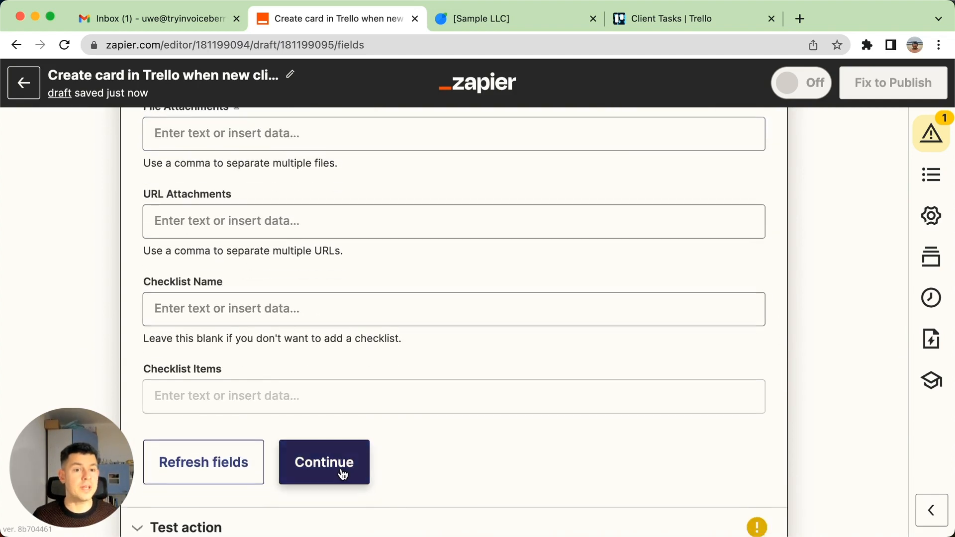
click(343, 473)
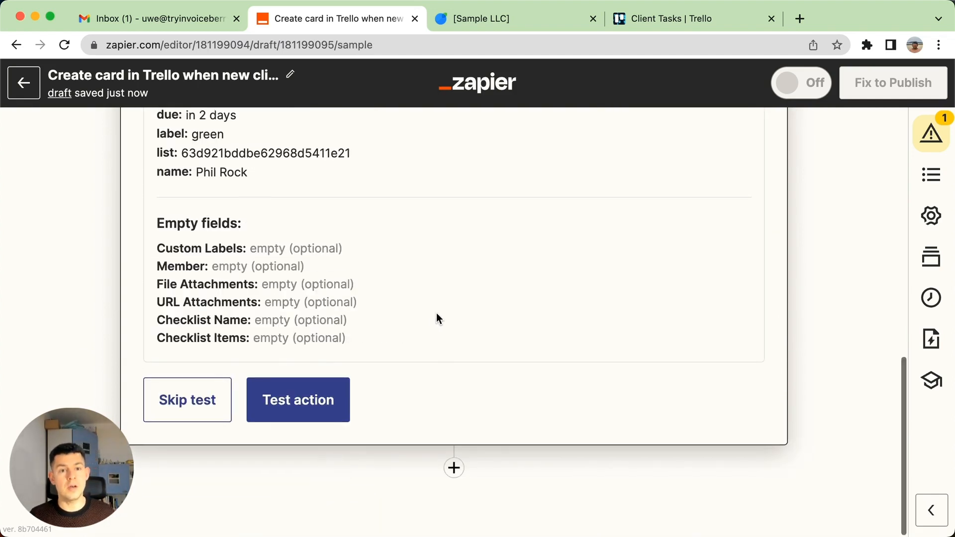
scroll(436, 316, up, 3)
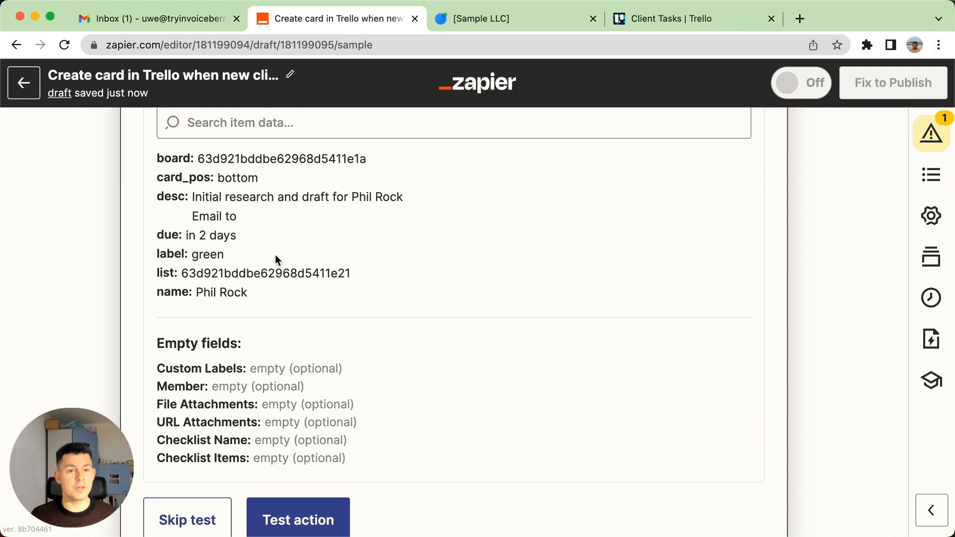
scroll(352, 358, down, 2)
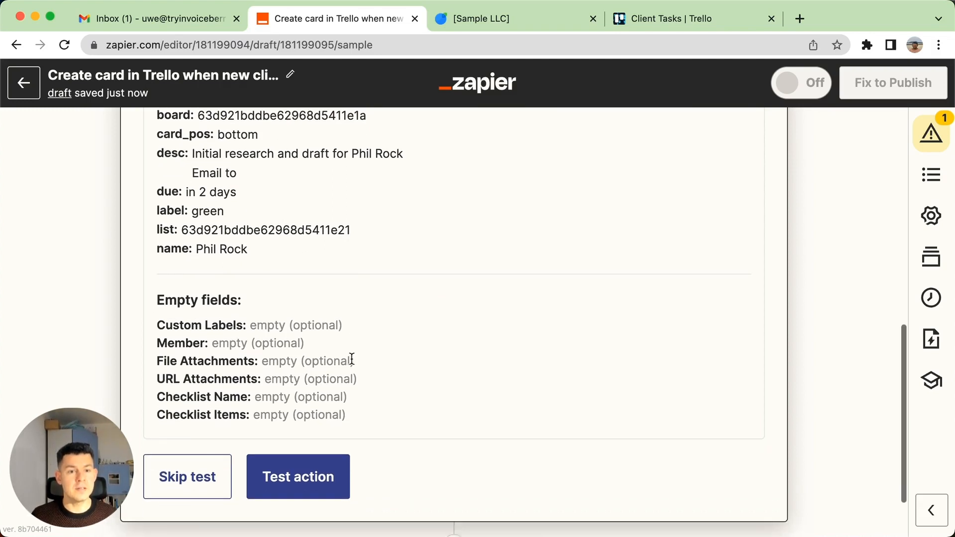
click(320, 488)
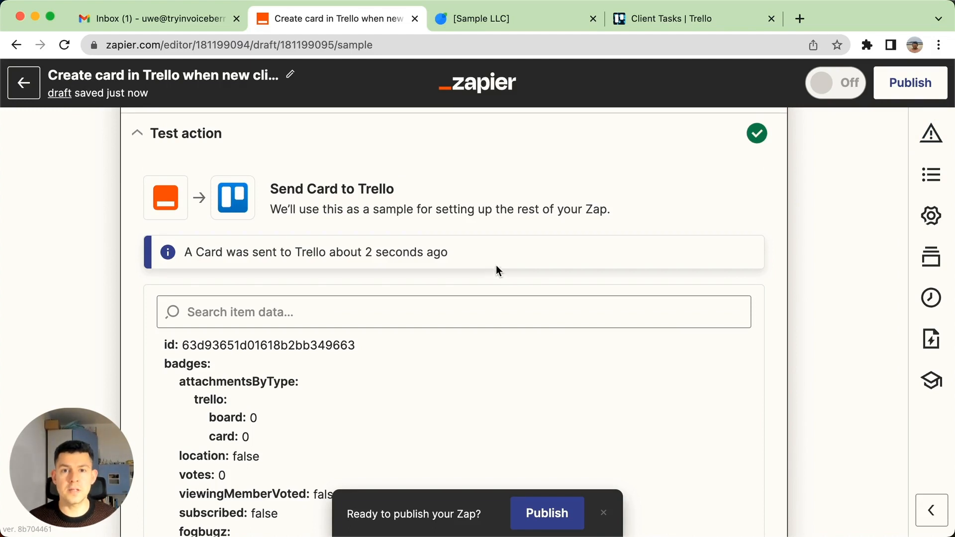
Step: Switch to the Client Tasks board in Trello and check the label, due date and description of the test card in To Do
click(688, 21)
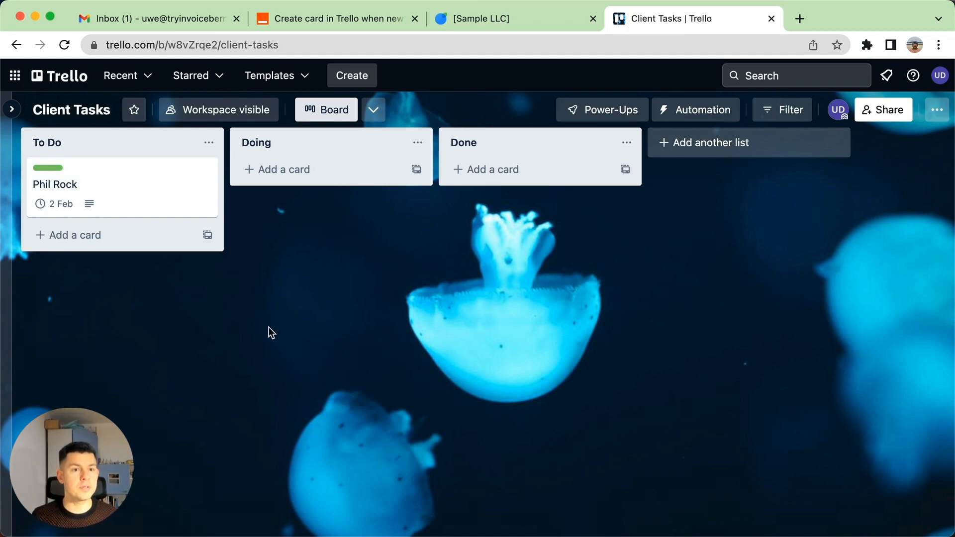
click(141, 197)
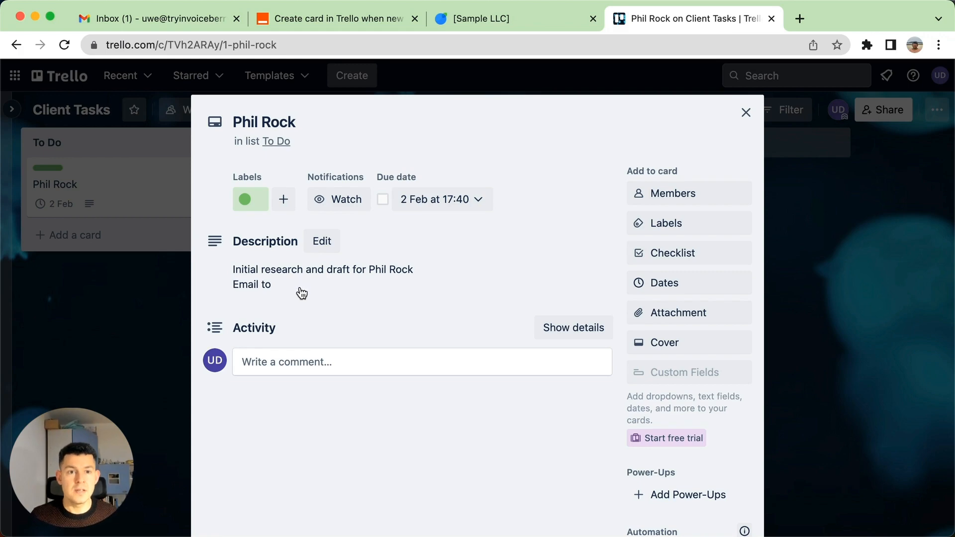
click(125, 348)
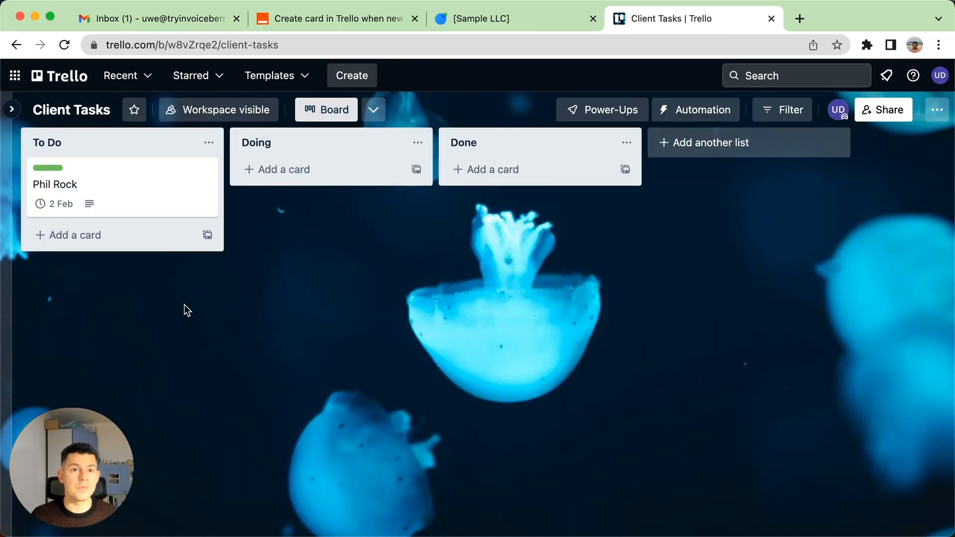
Step: Return to the Zap in Zapier, publish it and turn it on
click(311, 16)
scroll(444, 363, down, 3)
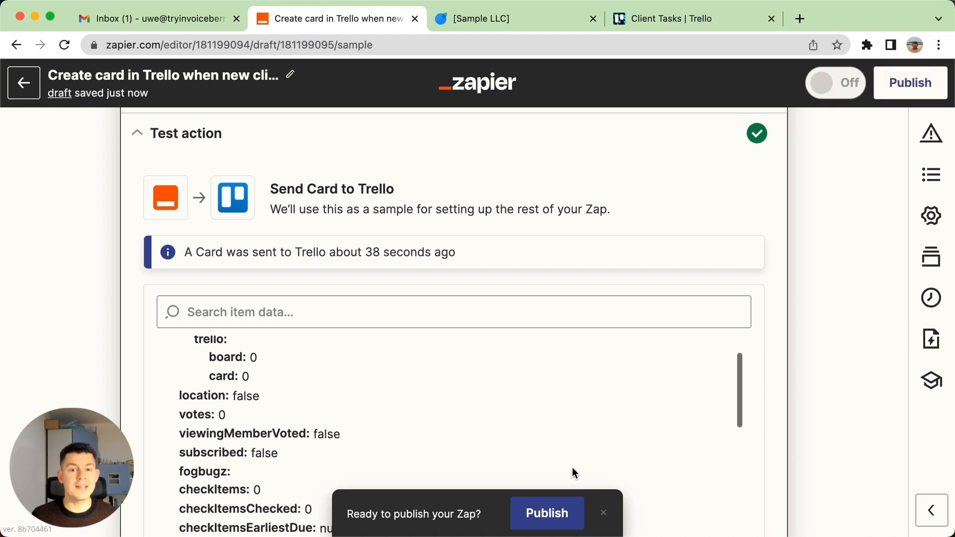
click(556, 513)
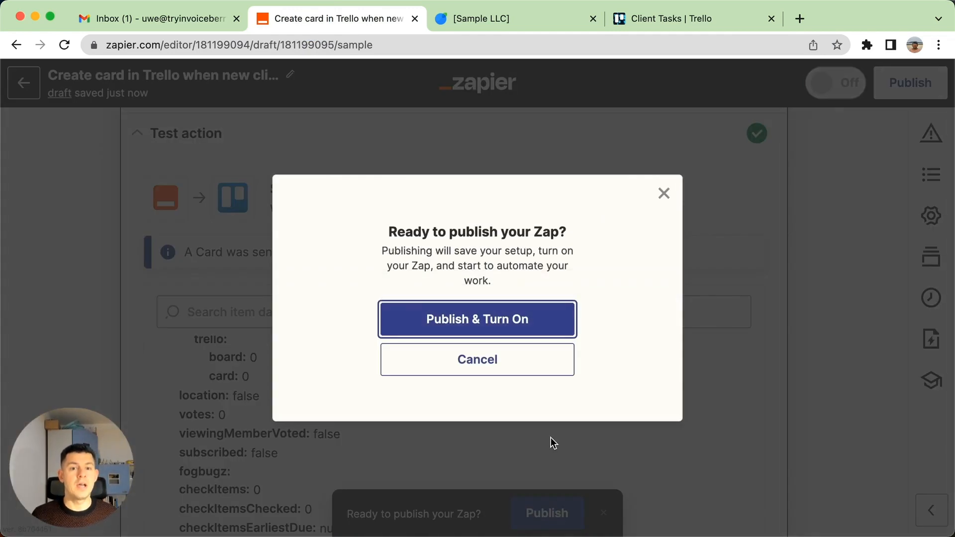
click(519, 320)
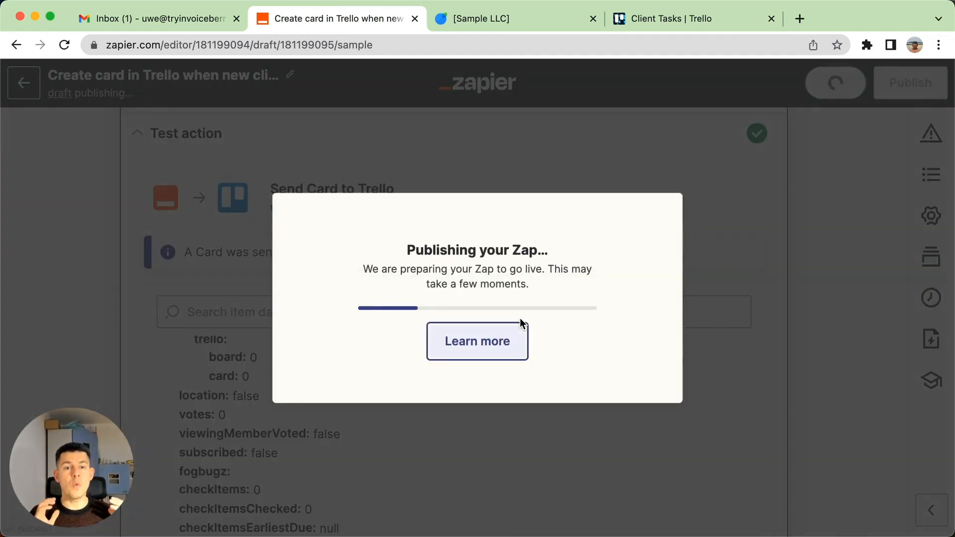